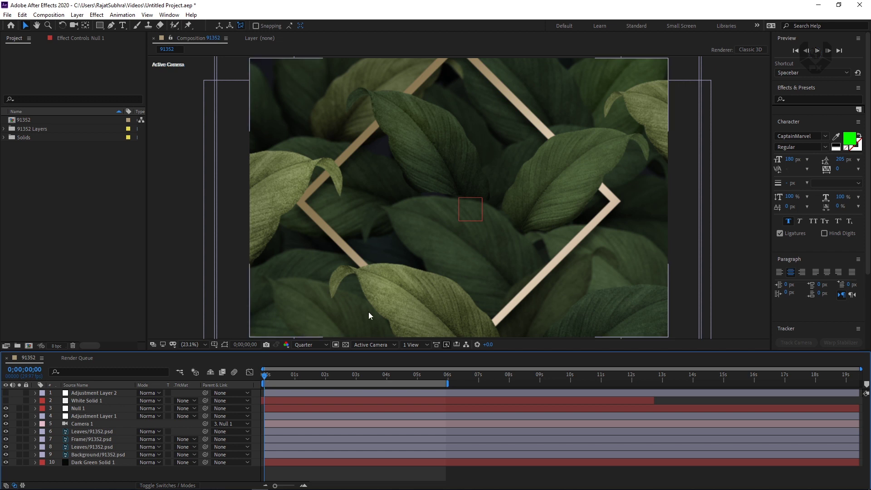
Drag Null 1 in the viewer so the diamond frame shifts left in the camera shot
click(109, 409)
drag(472, 211, 465, 198)
drag(480, 228, 465, 192)
drag(452, 223, 457, 196)
click(122, 410)
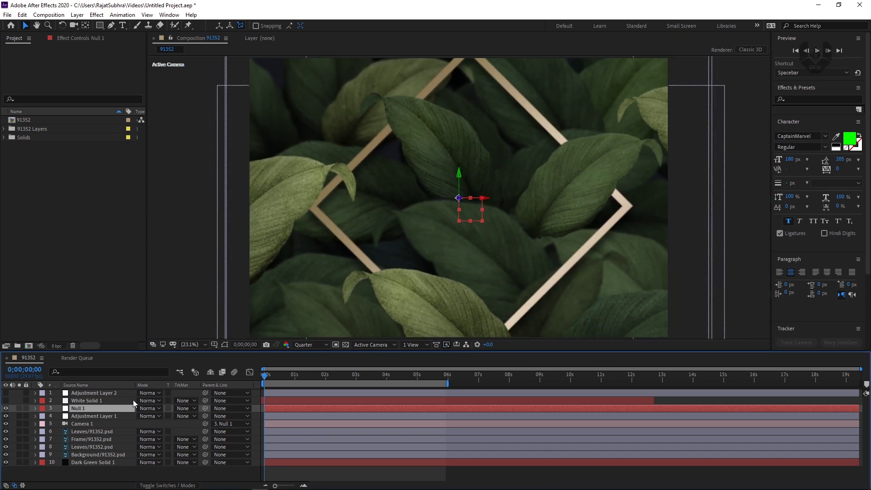
Adjust Null 1's Position to 1904.8, 1390.4, 1450, previewing the camera move along the timeline
key(p)
drag(178, 416, 428, 220)
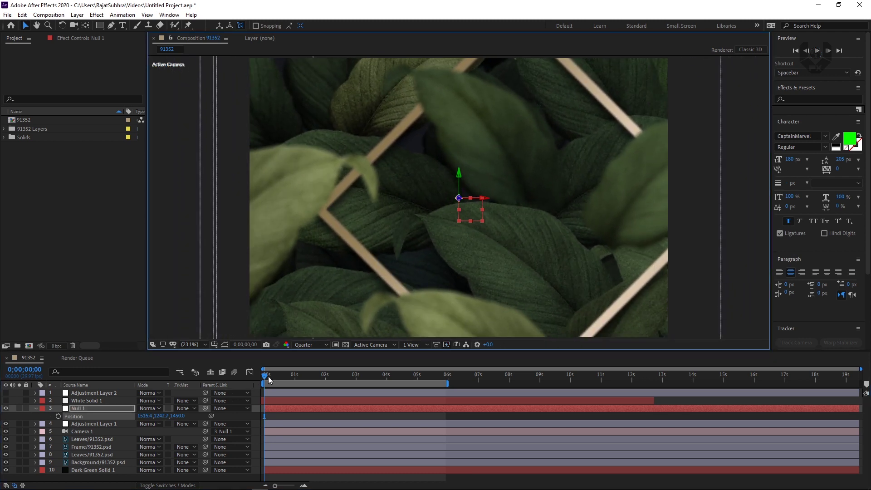
drag(269, 379, 320, 370)
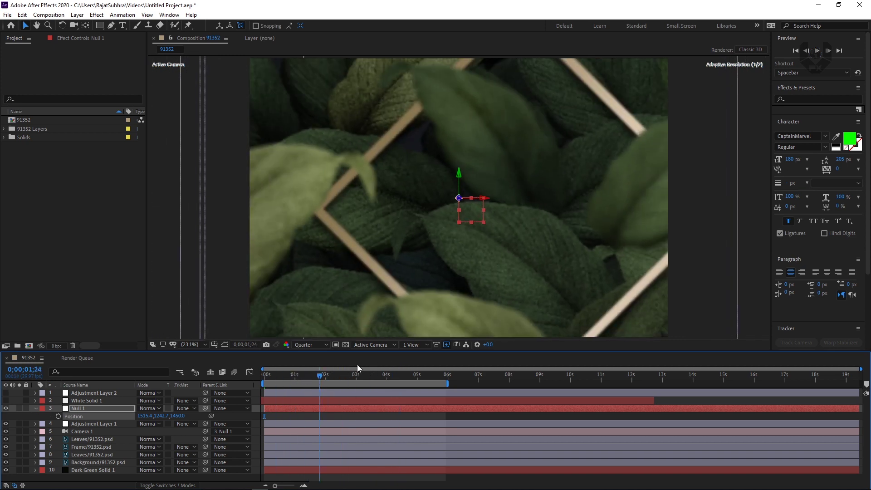
key(Home)
click(473, 223)
drag(474, 223, 516, 246)
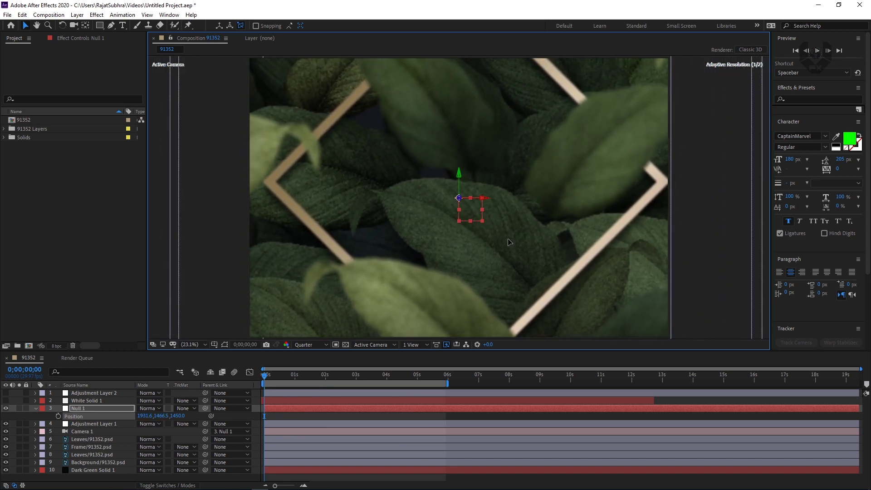
click(284, 377)
drag(301, 375, 362, 373)
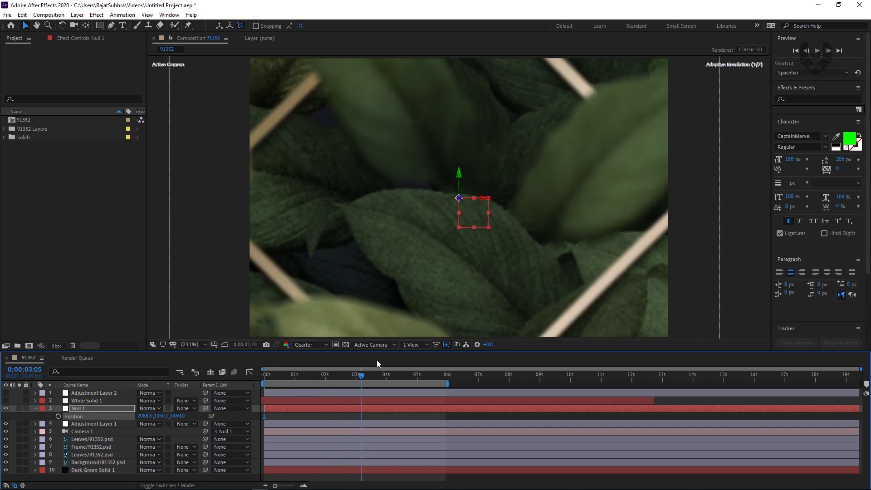
key(Home)
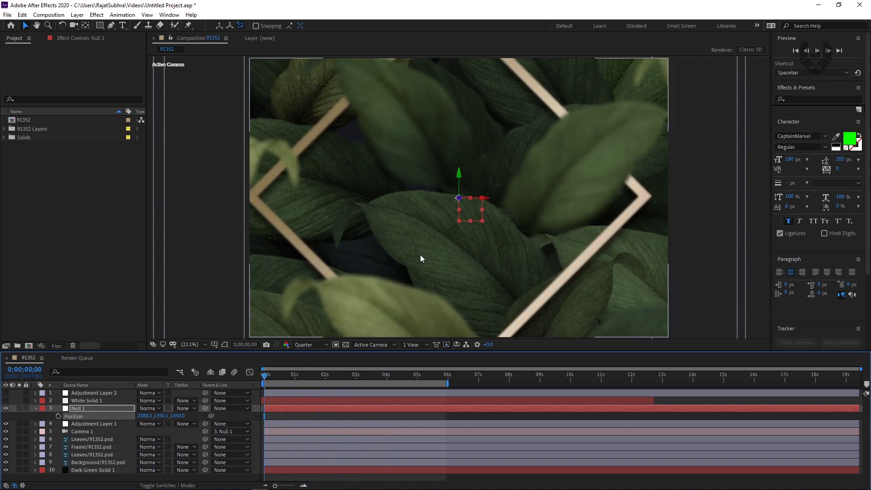
drag(473, 214, 339, 246)
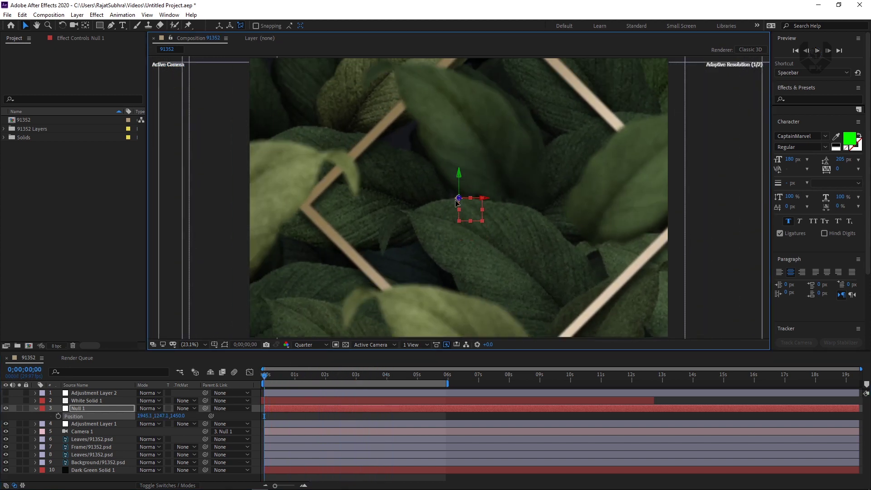
Select all three Project items and delete them
click(76, 143)
key(ctrl+a)
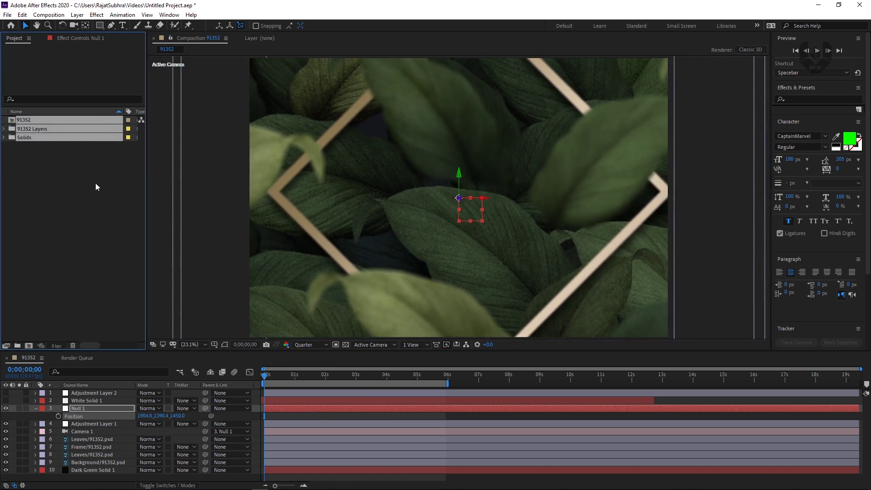
key(Delete)
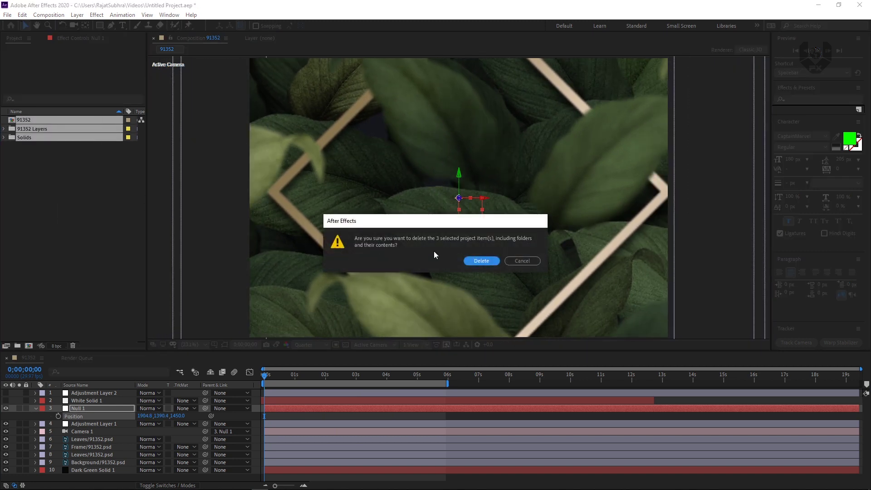
Confirm the deletion, import 91352.psd as Composition - Retain Layer Sizes, and select the 91352 comp
click(486, 262)
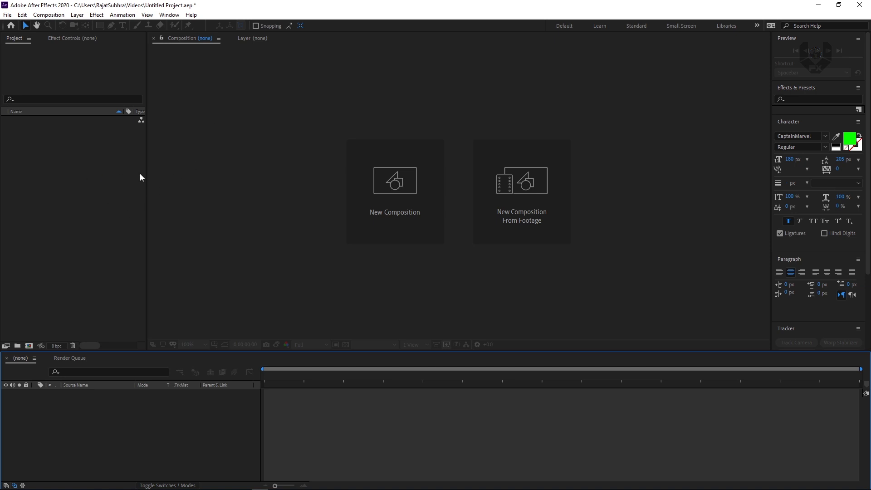
double_click(104, 190)
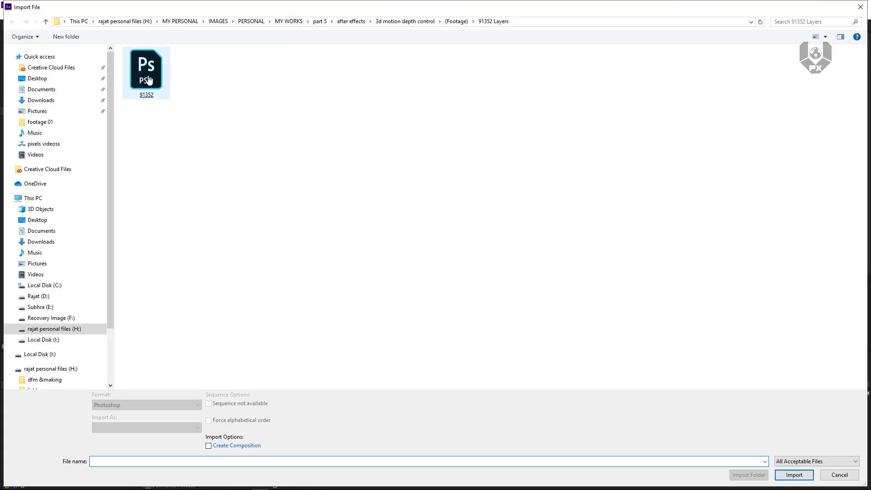
double_click(149, 81)
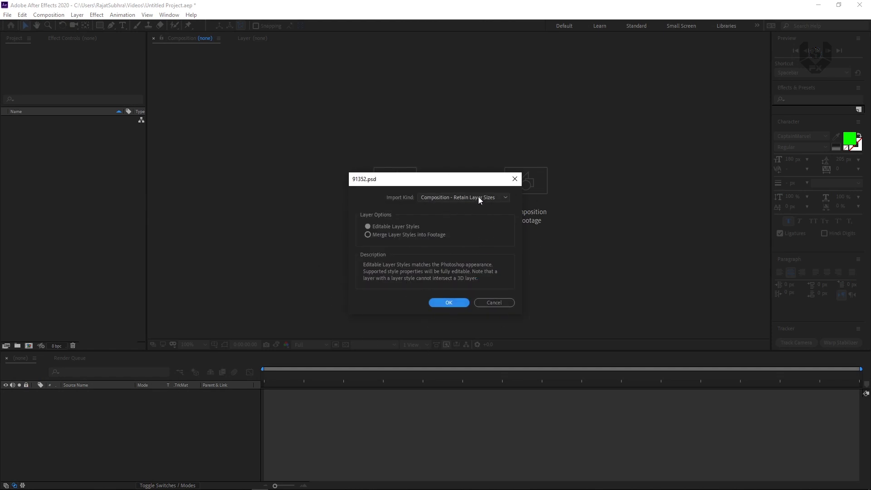
click(464, 200)
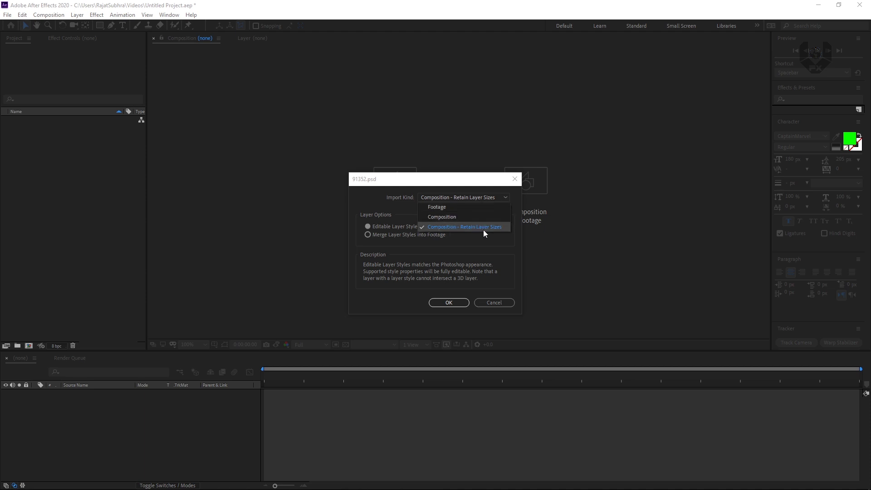
click(408, 230)
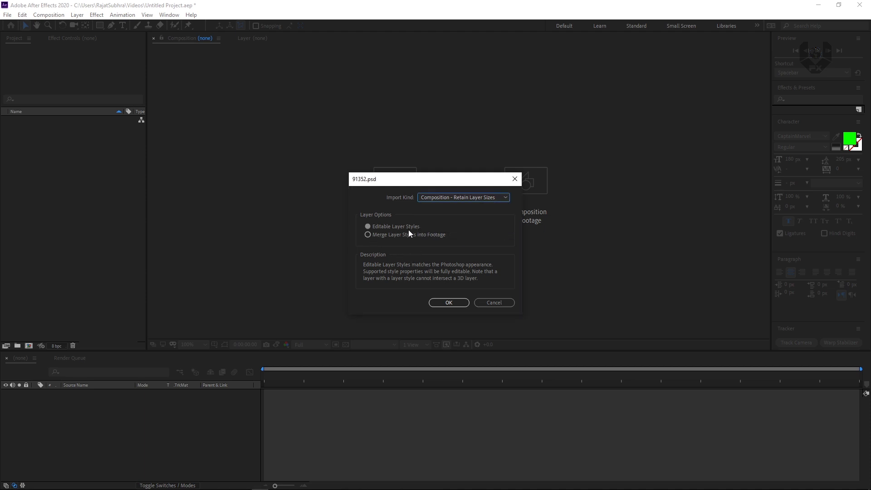
click(448, 304)
click(41, 165)
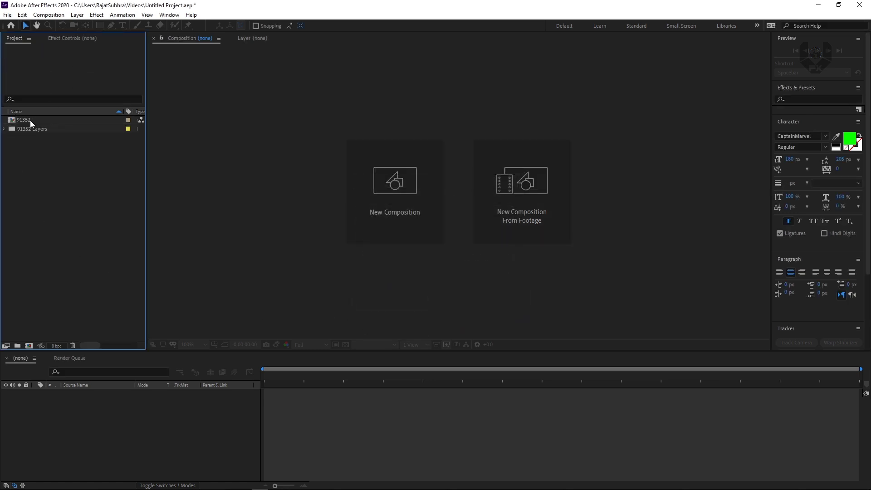
click(30, 121)
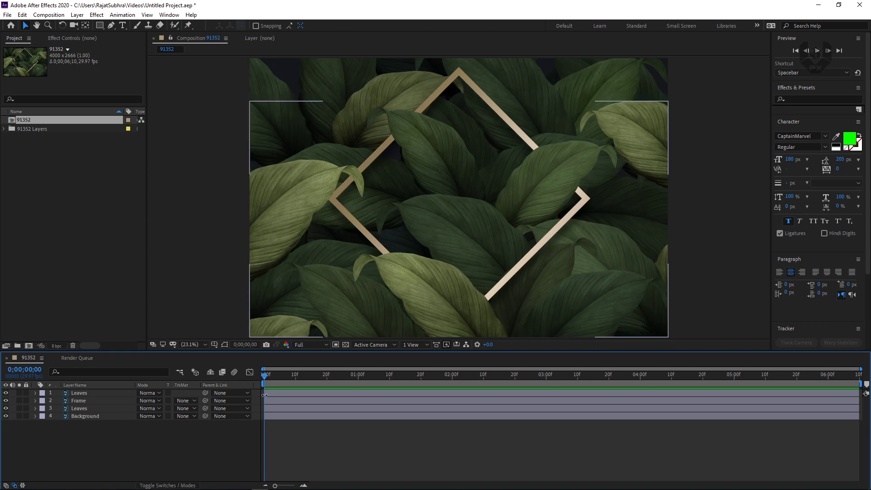
Toggle the Leaves, Frame and Background layers' visibility to inspect each, then list layers by Source Name
click(88, 393)
drag(6, 393, 7, 416)
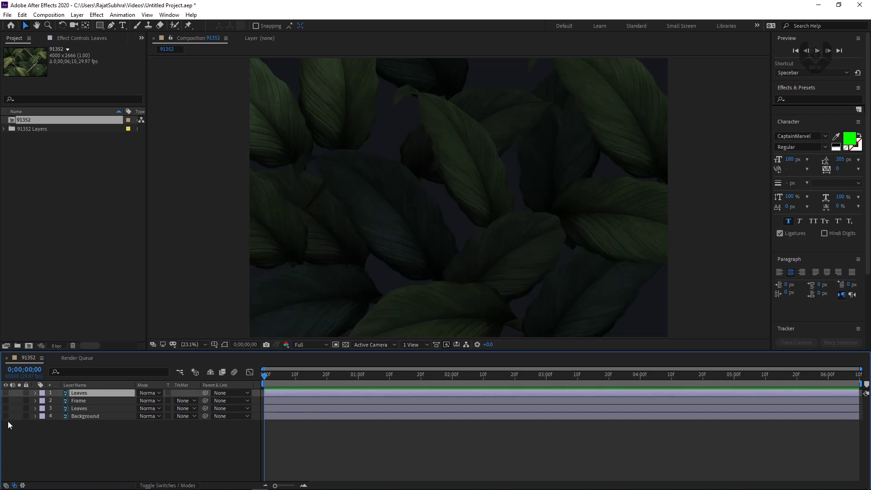
click(114, 416)
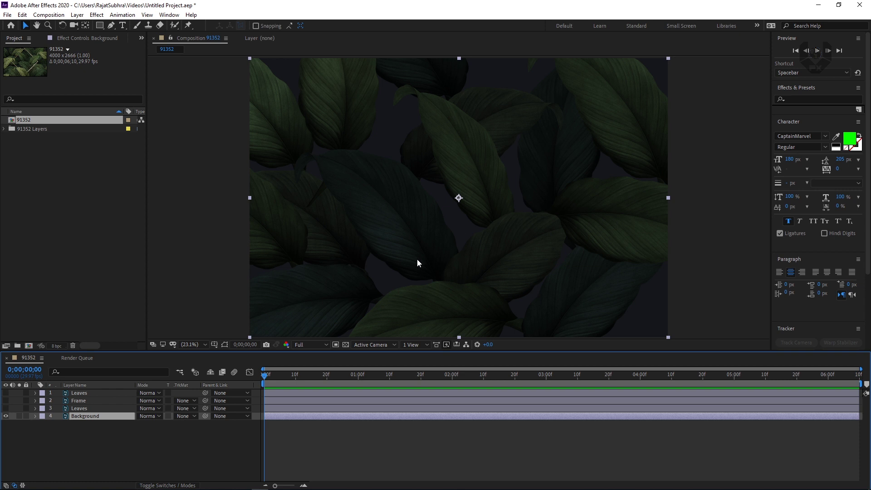
click(6, 401)
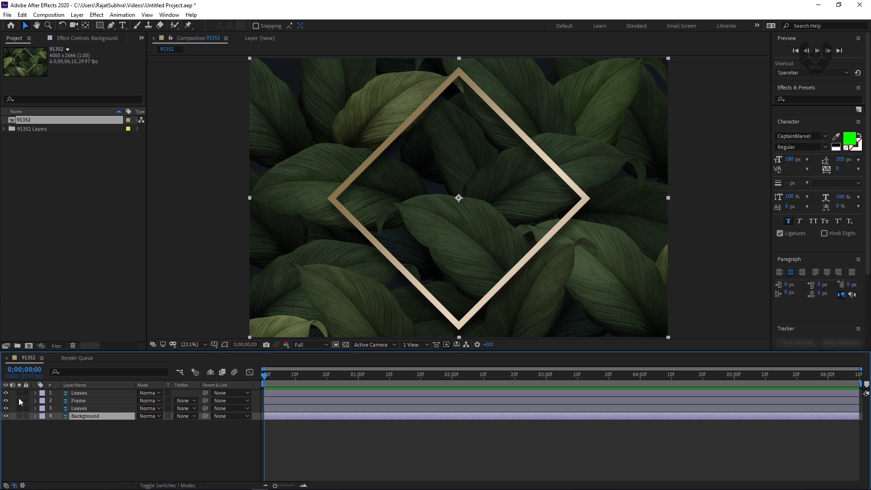
click(94, 385)
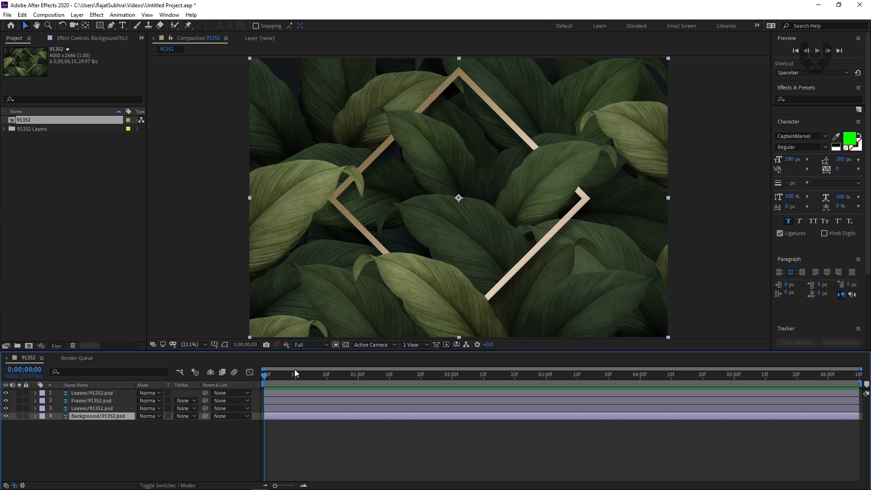
click(108, 437)
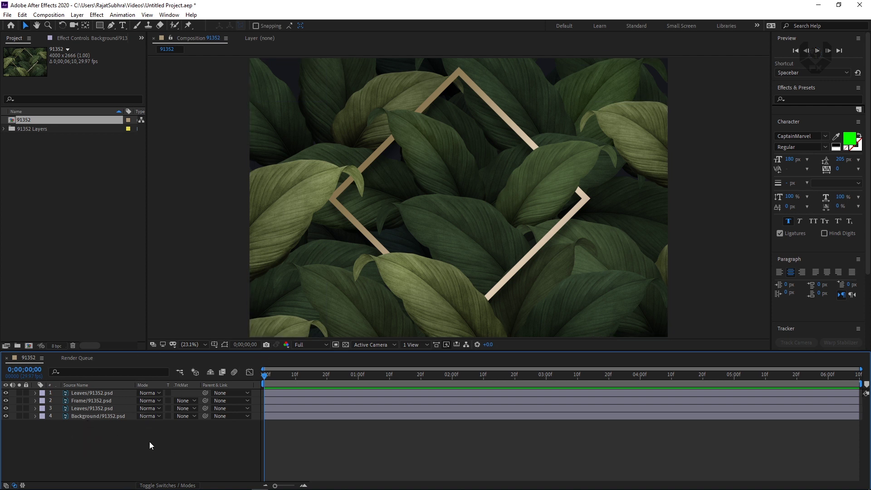
Add Camera 1 with the 35mm preset and show the timeline's layer switch columns
right_click(151, 455)
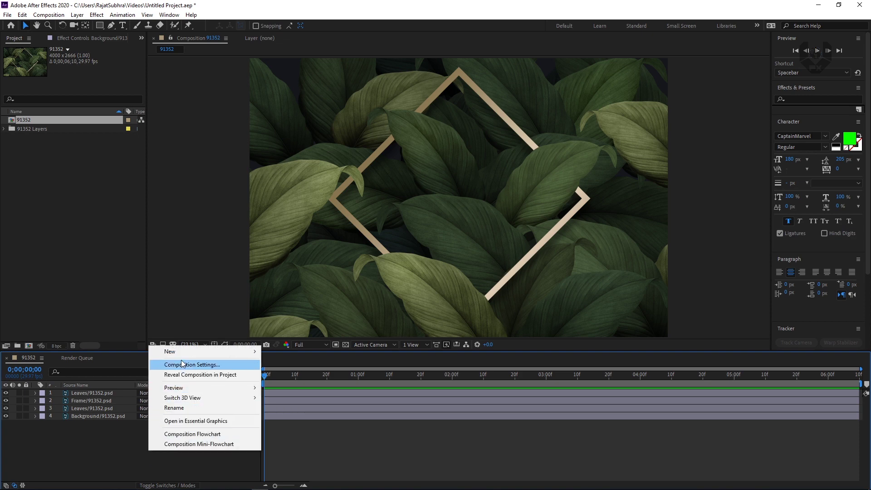
mouse_move(204, 351)
click(286, 394)
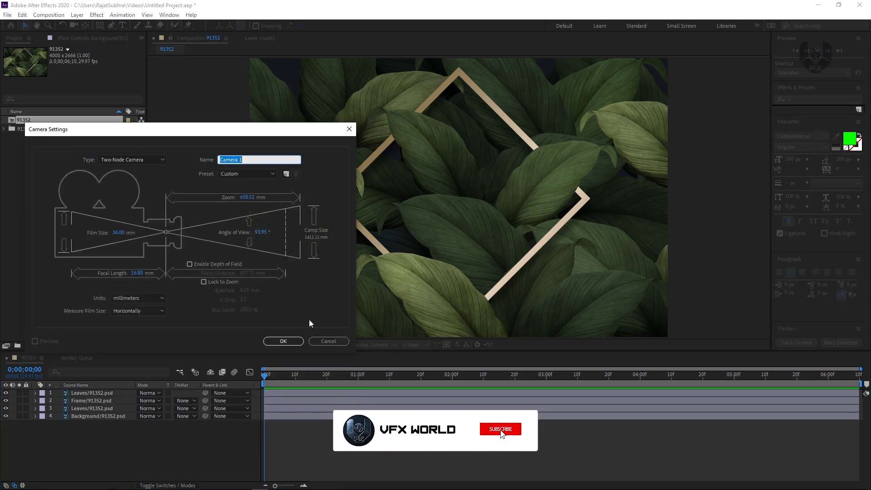
click(244, 175)
click(252, 235)
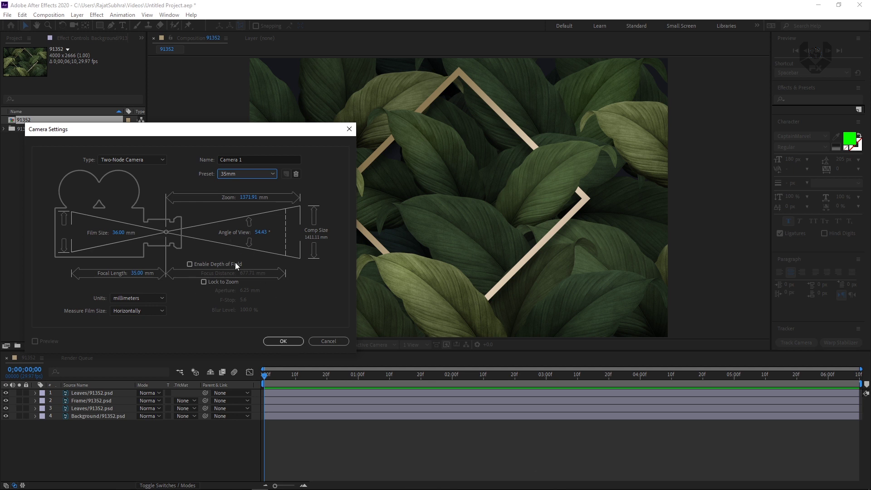
click(286, 342)
click(185, 455)
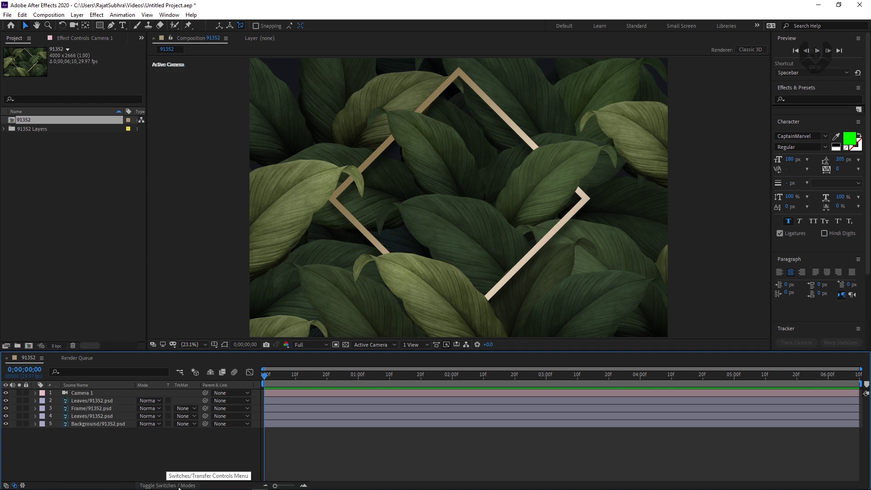
click(179, 486)
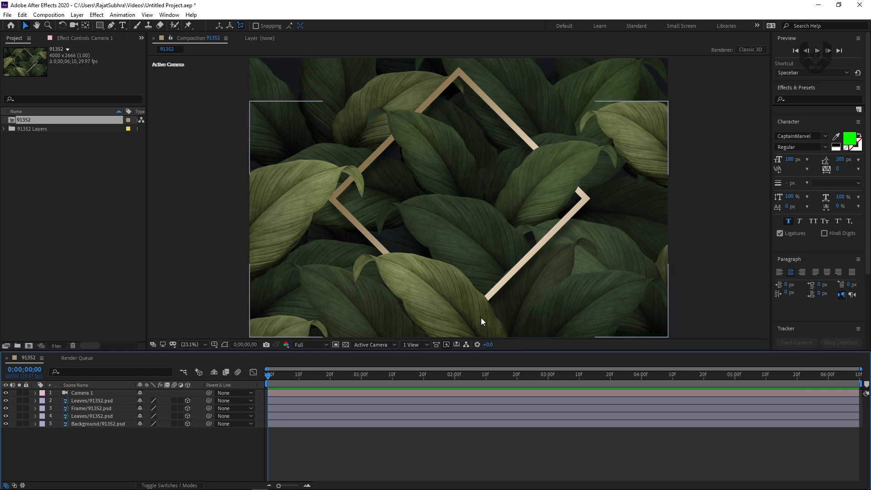
Split the viewer into a two-view layout and reveal the Background layer's Scale
click(417, 345)
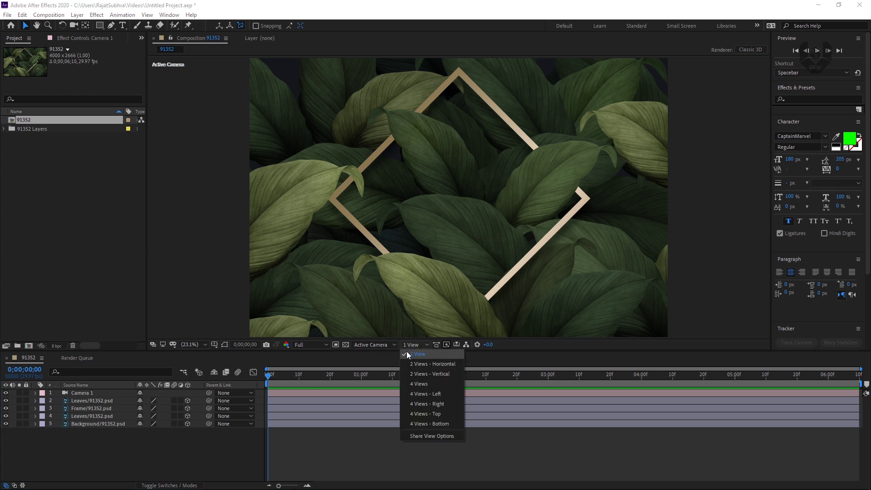
click(439, 365)
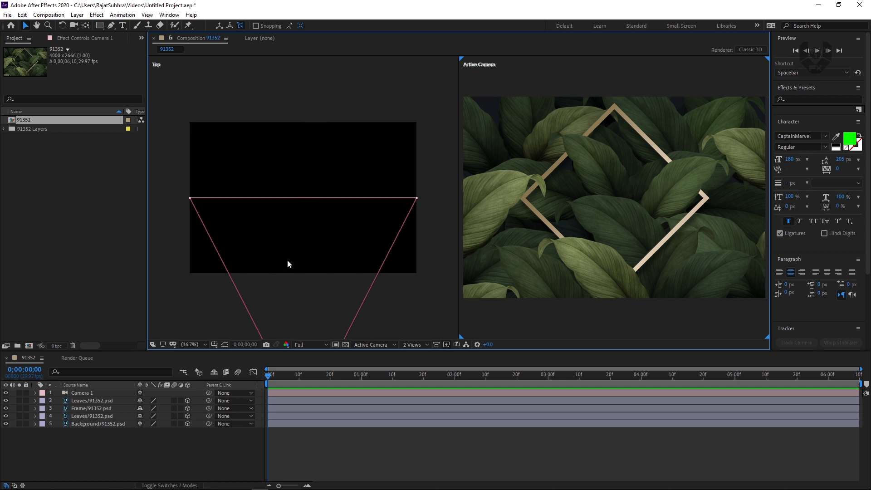
click(107, 481)
click(101, 424)
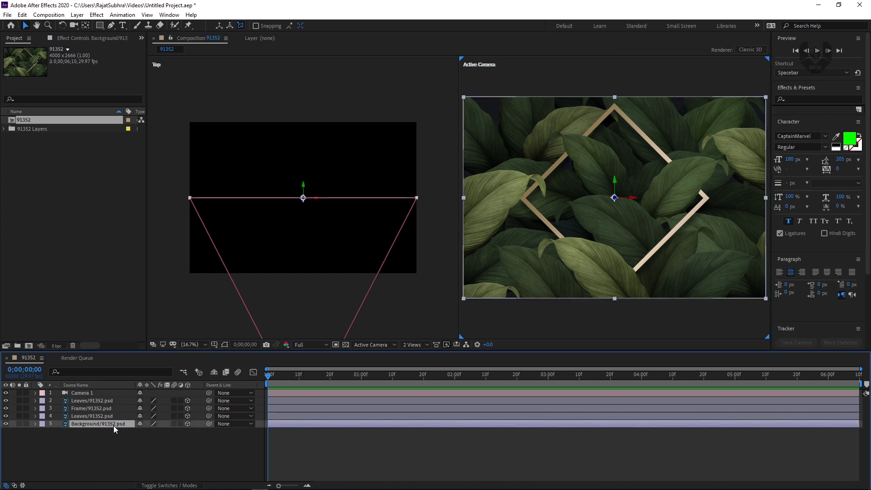
key(s)
drag(180, 431, 186, 431)
key(ctrl+z)
Push the Background layer back in depth and set its Scale to 180%
drag(303, 190, 300, 55)
drag(332, 160, 327, 187)
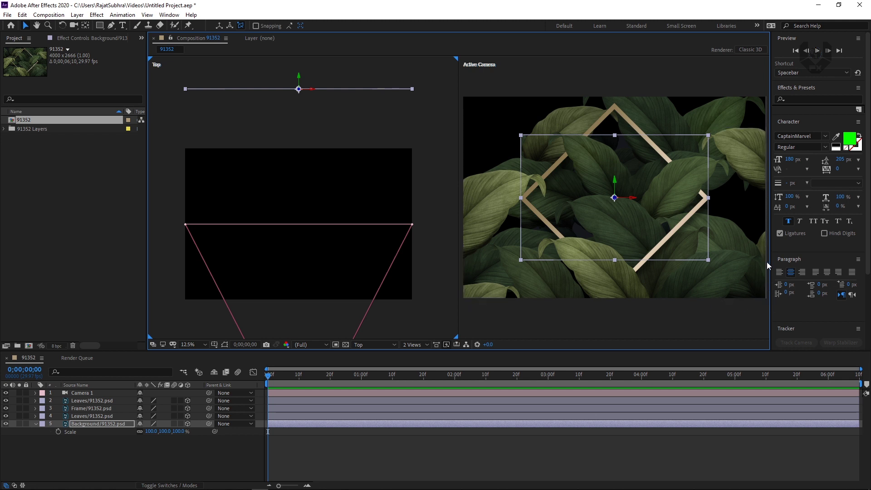
drag(152, 431, 172, 432)
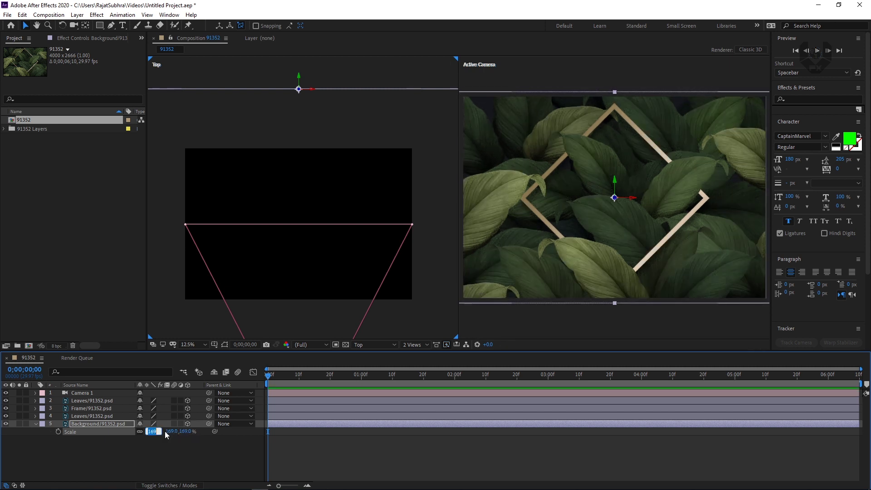
text(180)
key(Return)
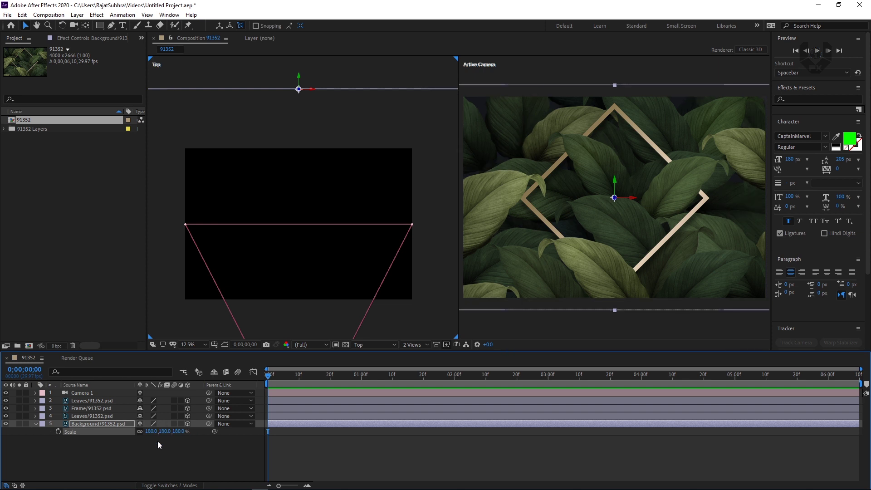
Push the back Leaves layer farther away and scale it to 163%
click(106, 416)
drag(299, 214, 312, 112)
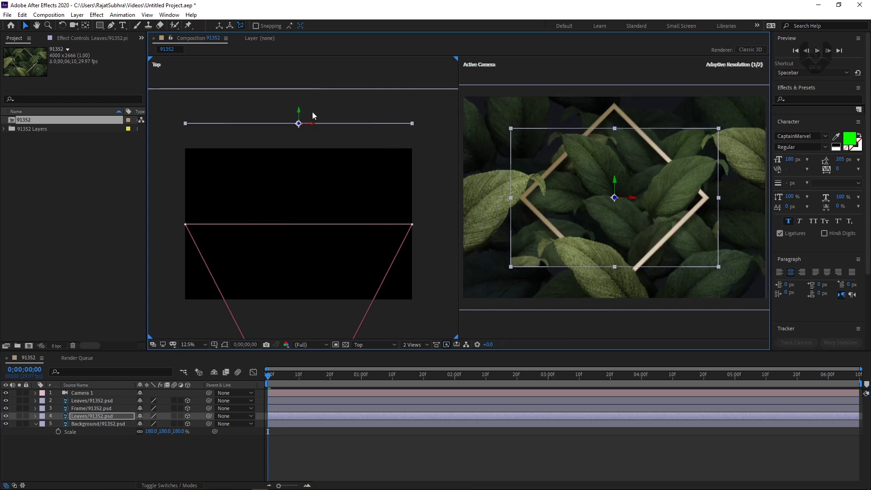
key(s)
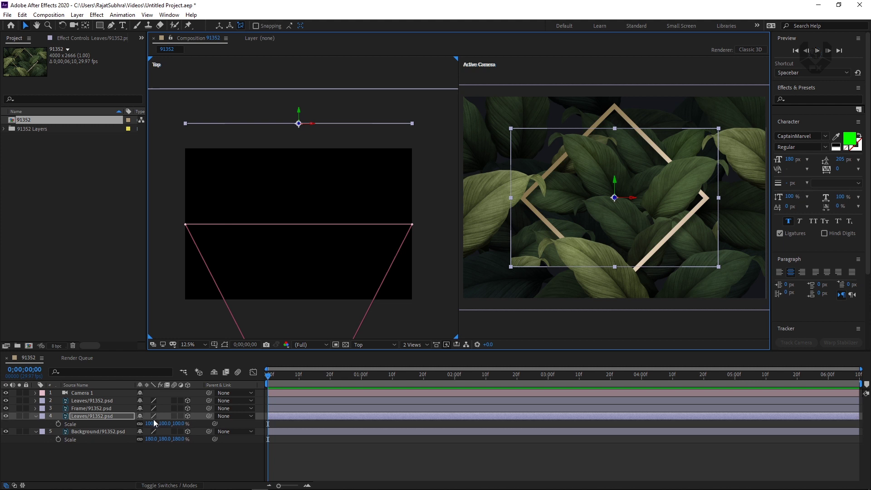
drag(156, 423, 176, 416)
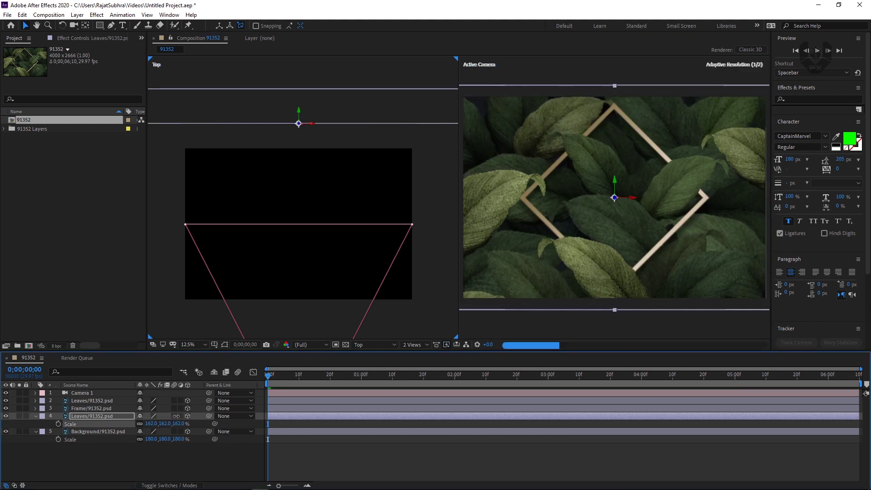
Move the Frame layer back in depth and set its Scale to 153%
click(95, 407)
drag(299, 213, 313, 155)
drag(313, 155, 314, 154)
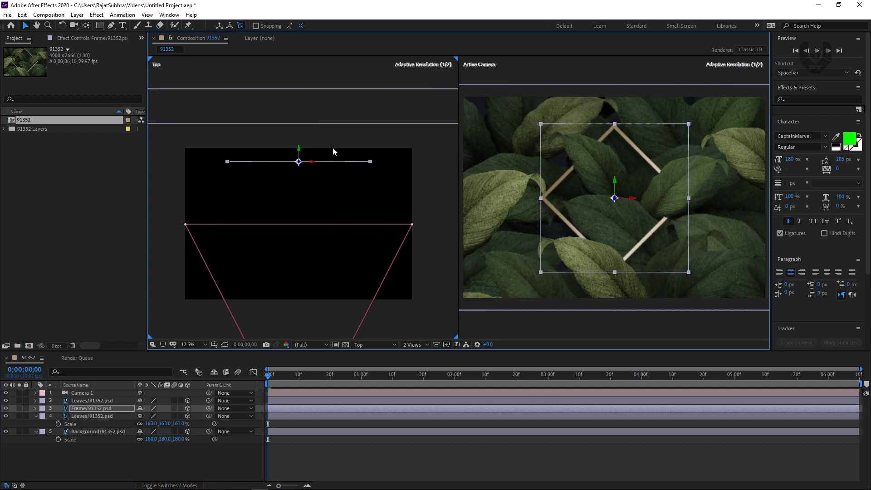
key(s)
drag(145, 416, 150, 416)
text(153)
key(Return)
Bring the front Leaves layer toward the camera and scale it to 132%
drag(313, 224, 316, 178)
key(s)
drag(148, 408, 159, 409)
key(F2)
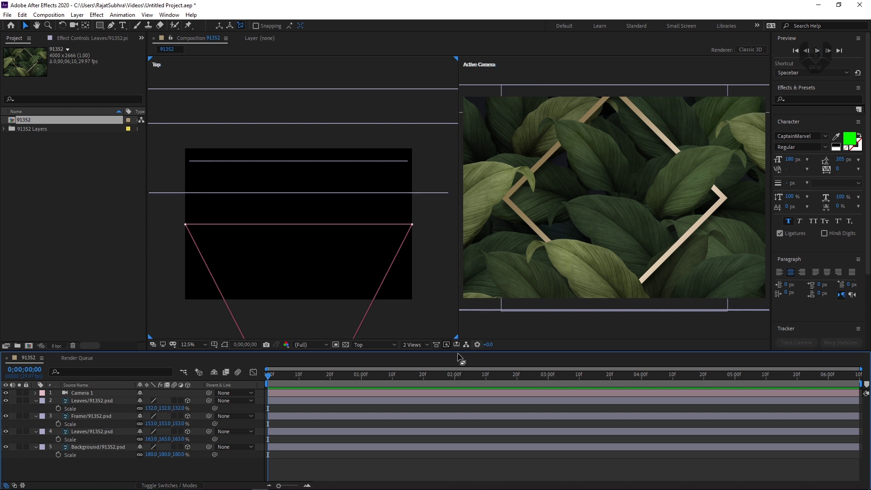
Move Camera 1 in the Top view so it frames the whole leaves-and-frame composition
click(92, 397)
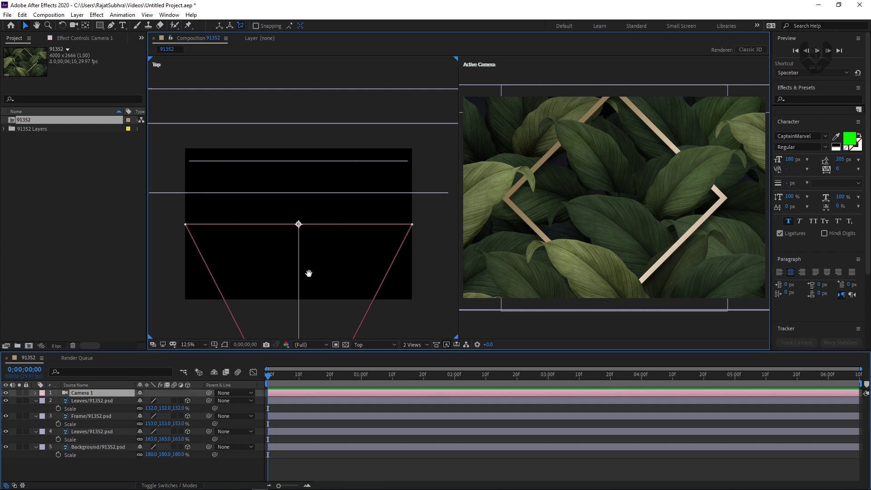
scroll(302, 203, down, 5)
drag(286, 282, 307, 274)
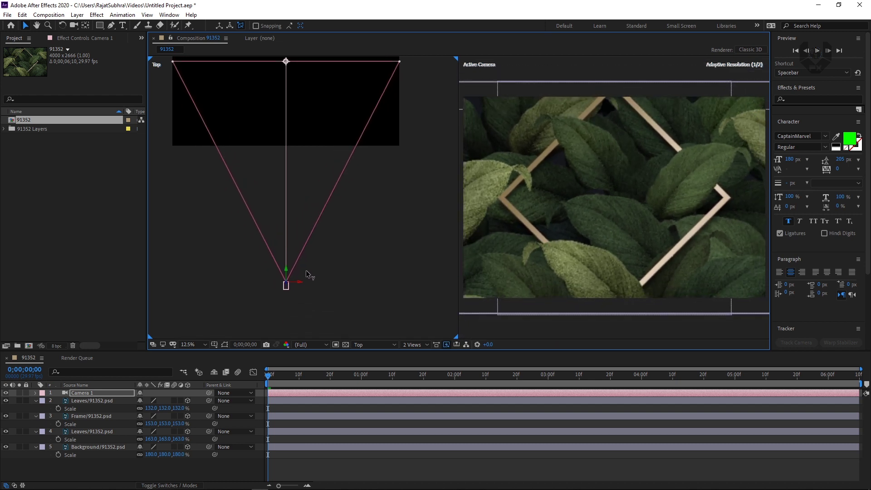
scroll(316, 250, up, 2)
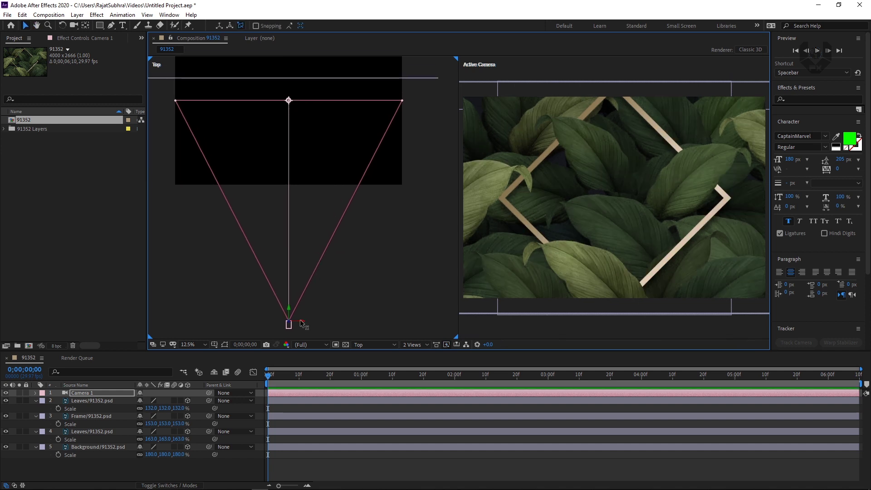
drag(302, 324, 293, 229)
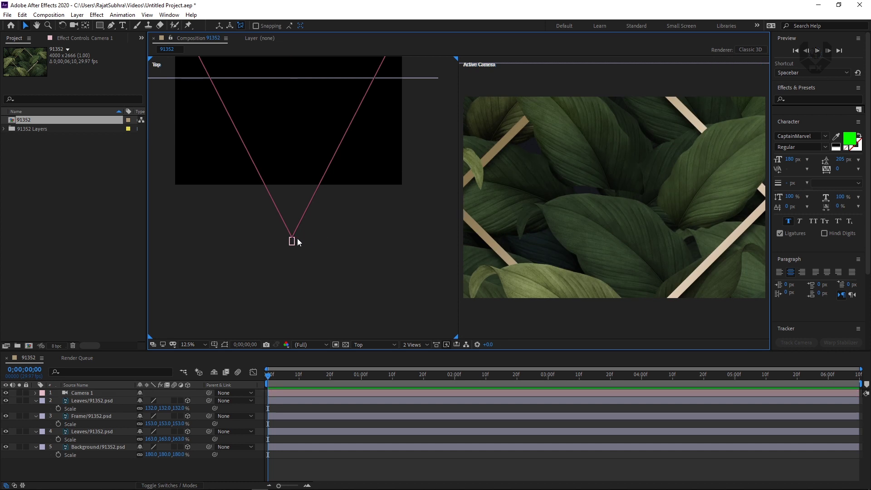
mouse_move(303, 243)
mouse_down()
mouse_move(317, 243)
mouse_move(303, 241)
mouse_up()
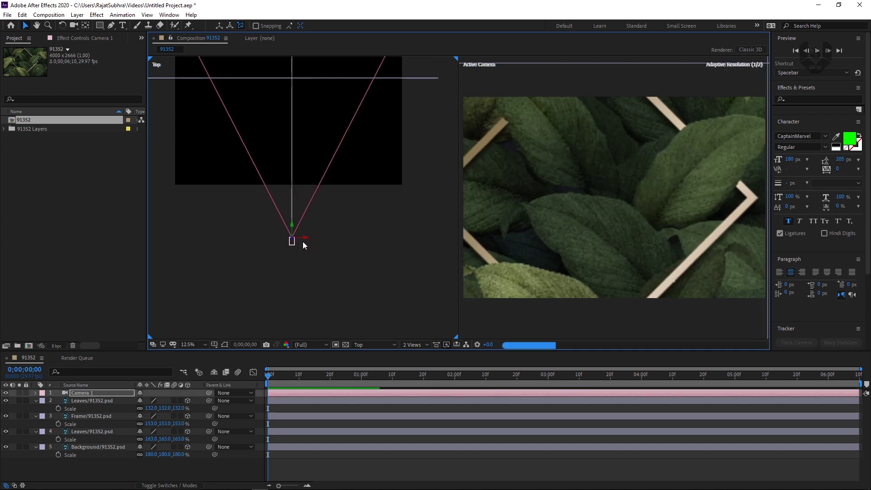
key(r)
mouse_move(151, 409)
mouse_down()
mouse_move(164, 410)
mouse_move(146, 410)
mouse_move(151, 416)
mouse_up()
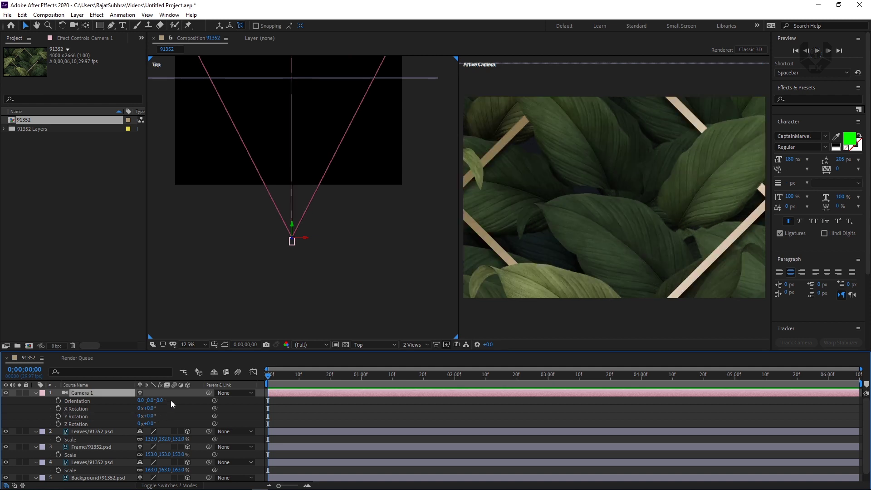
key(ctrl+z)
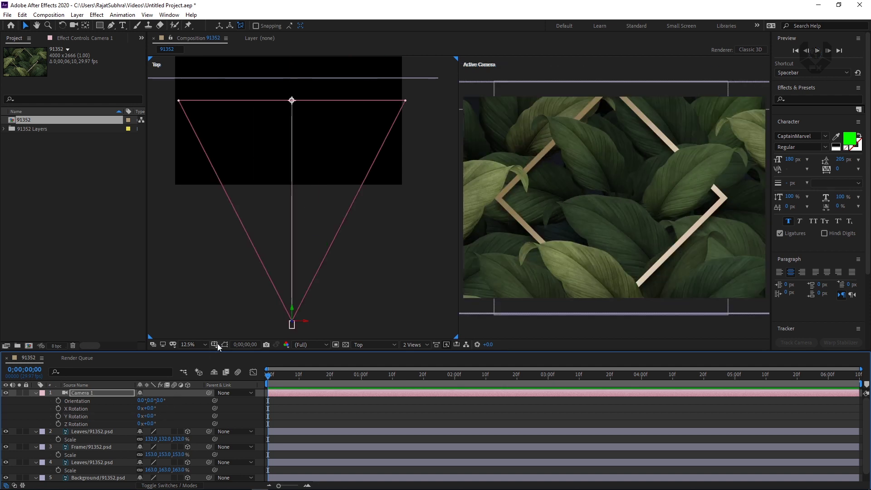
click(293, 317)
drag(292, 324, 293, 336)
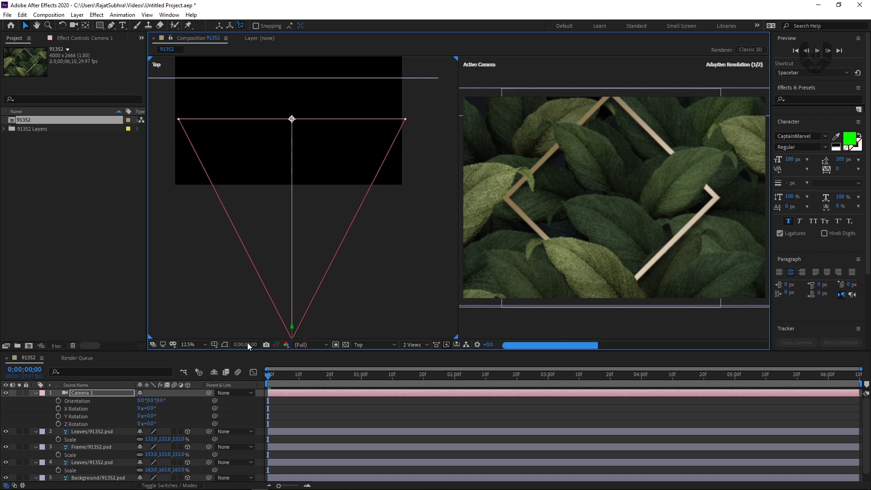
Collapse the four image layers and lock layers 2 through 5
click(36, 431)
click(36, 439)
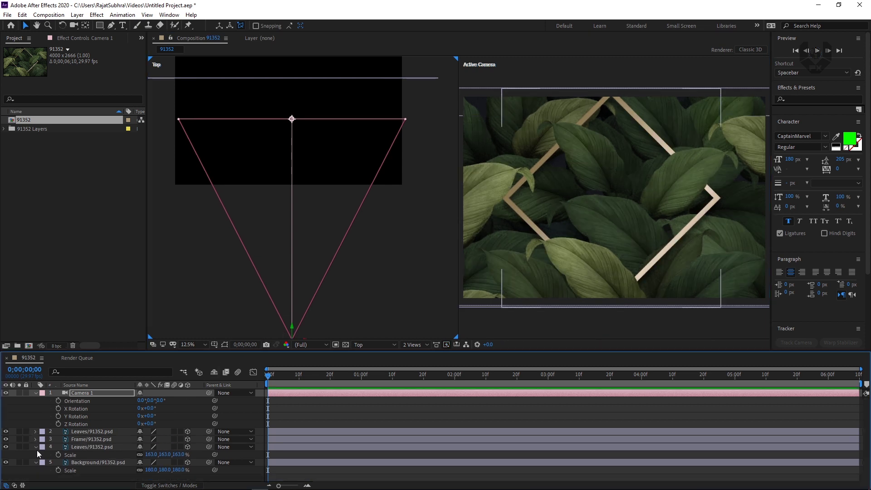
click(36, 447)
click(35, 455)
click(38, 460)
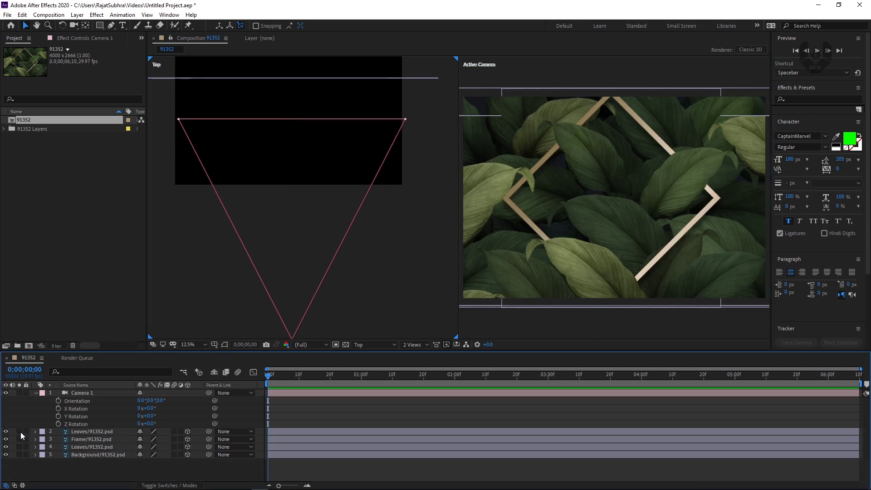
drag(26, 434, 31, 454)
click(603, 185)
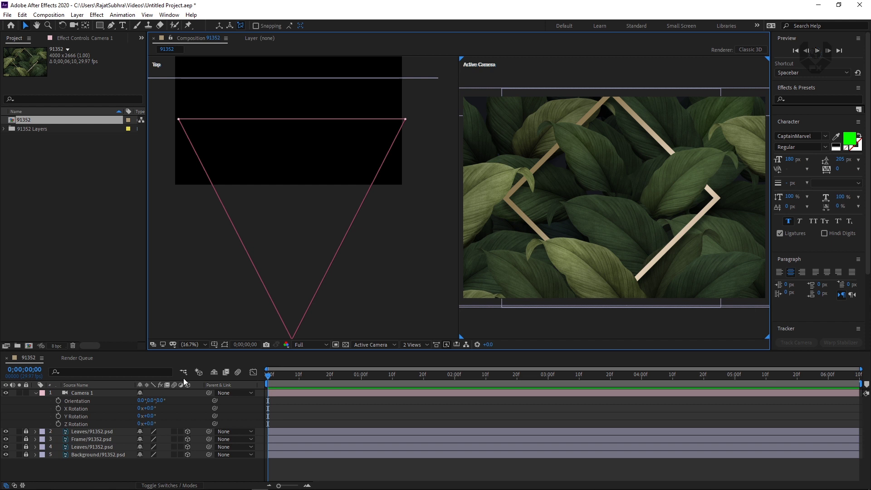
click(116, 480)
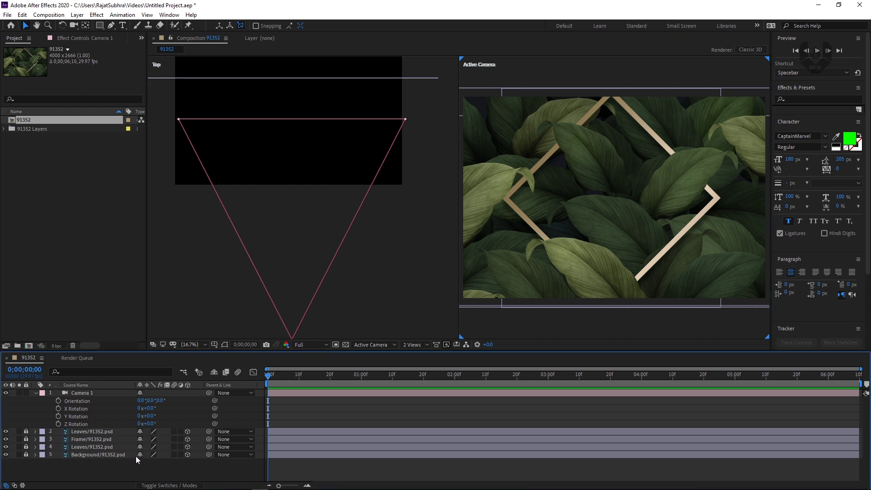
Add a new Null Object layer to the composition
right_click(129, 475)
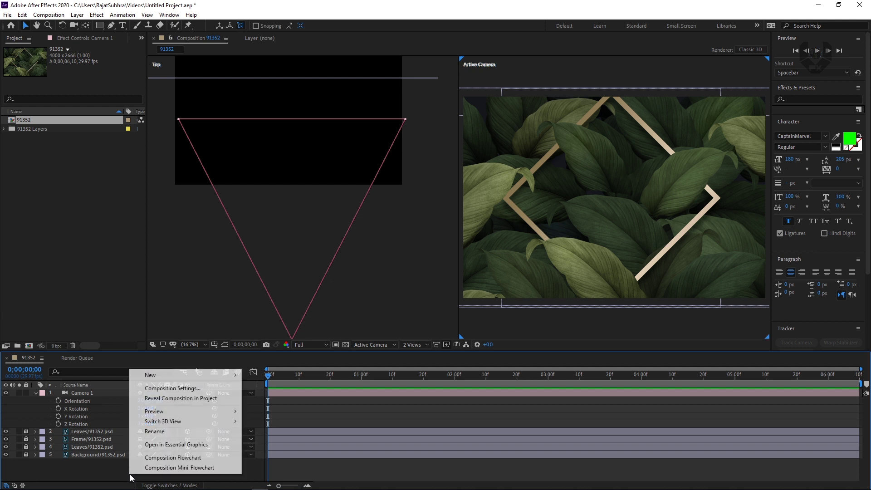
mouse_move(204, 375)
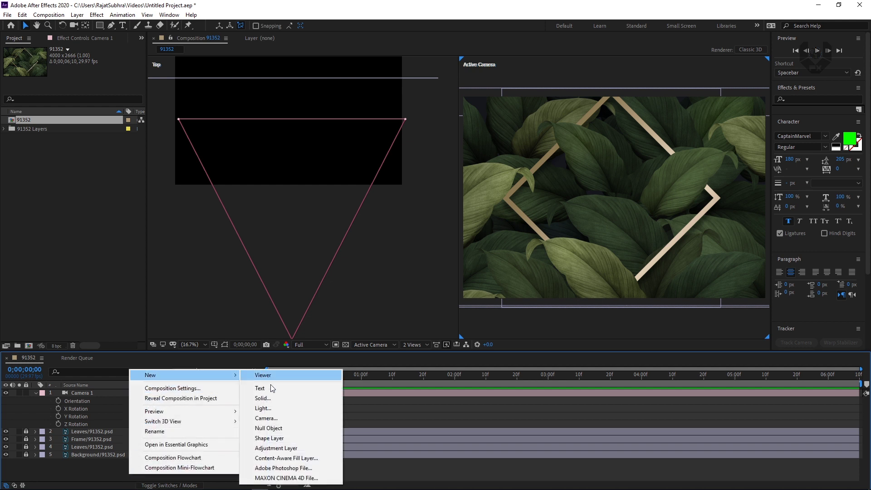
click(266, 429)
double_click(82, 394)
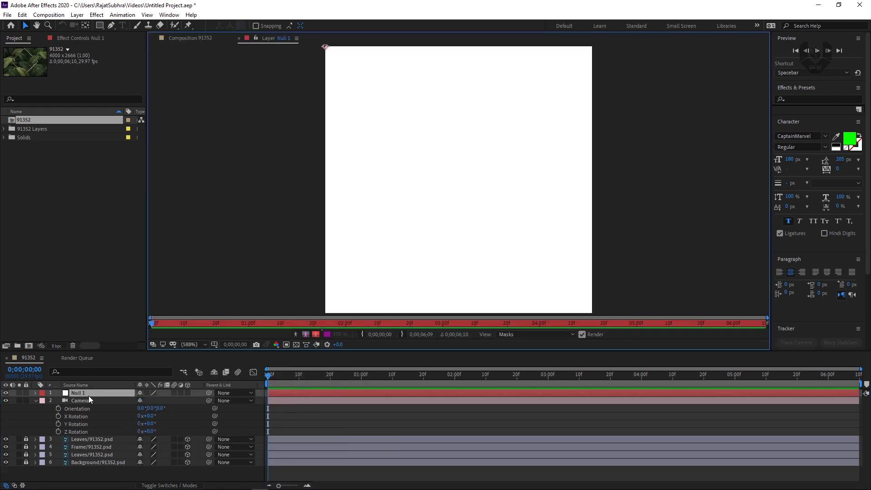
click(239, 38)
Rename the null layer to 'Control'
right_click(88, 393)
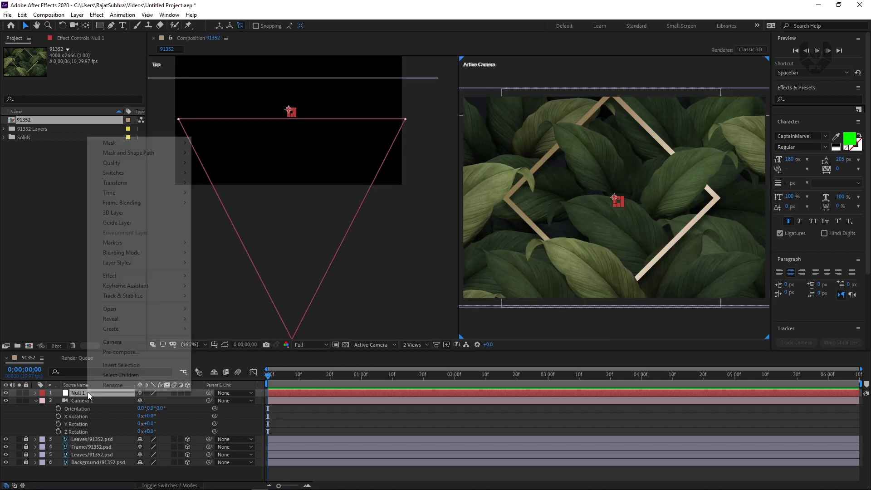
click(121, 386)
text(Co)
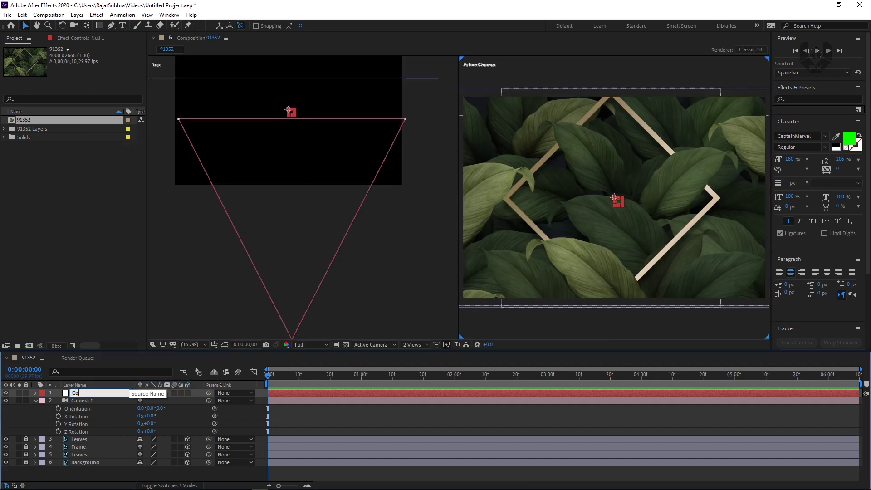
text(ntrol)
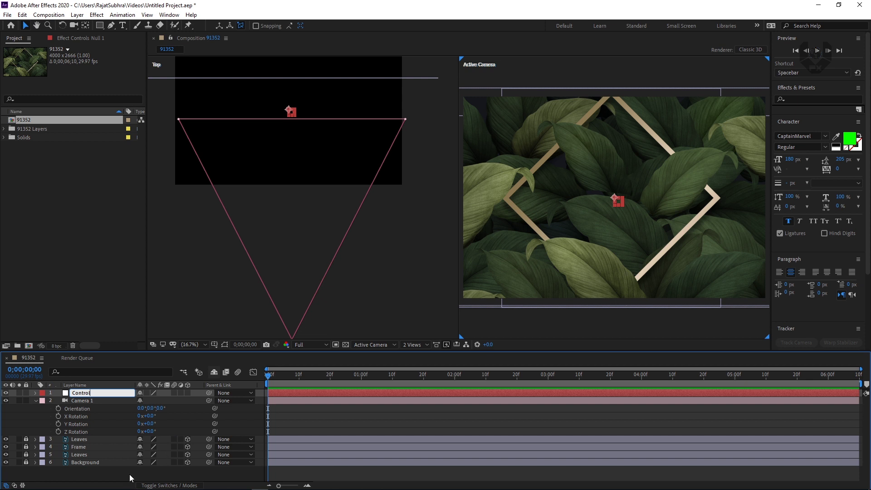
click(132, 480)
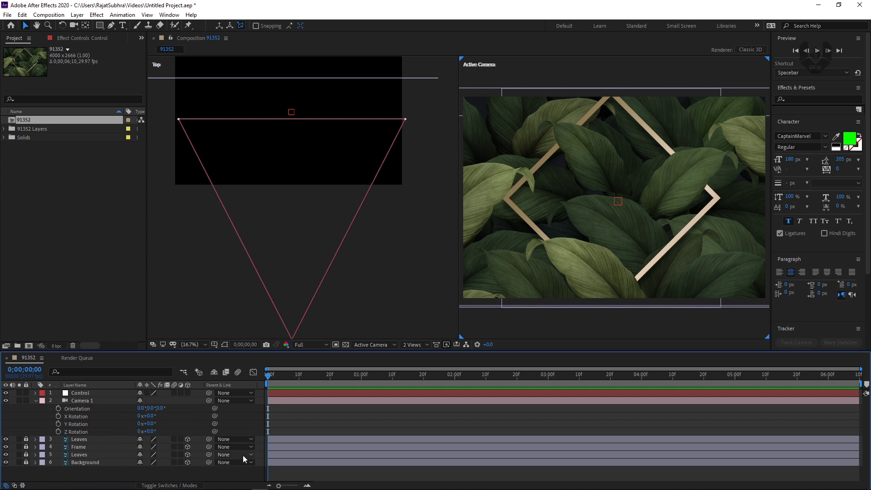
Set starting keyframes for Camera 1's Point of Interest and Position at frame 0
click(81, 402)
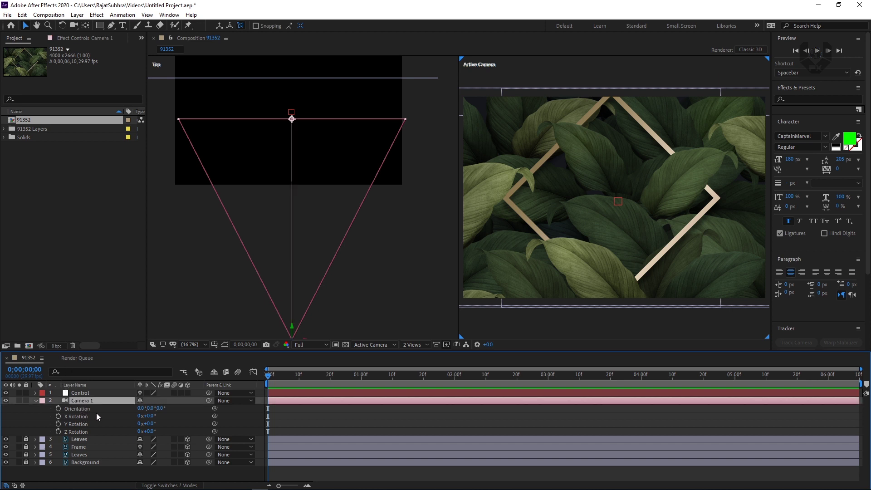
key(p)
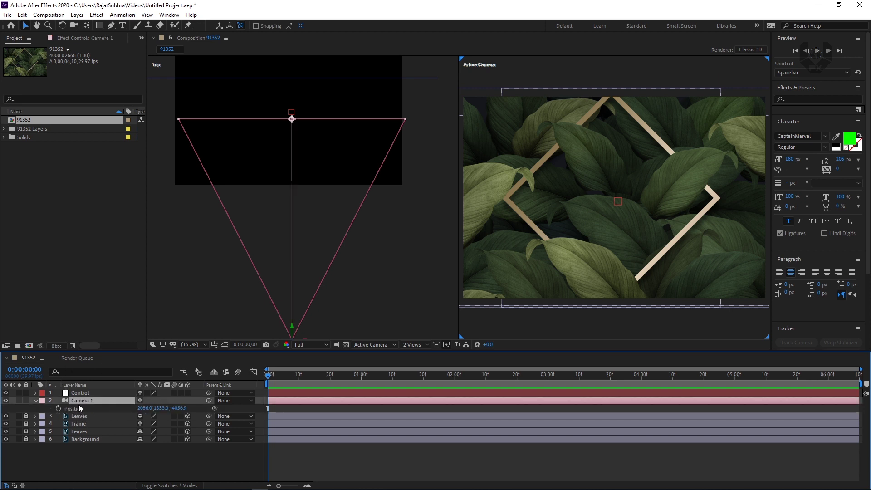
key(shift+a)
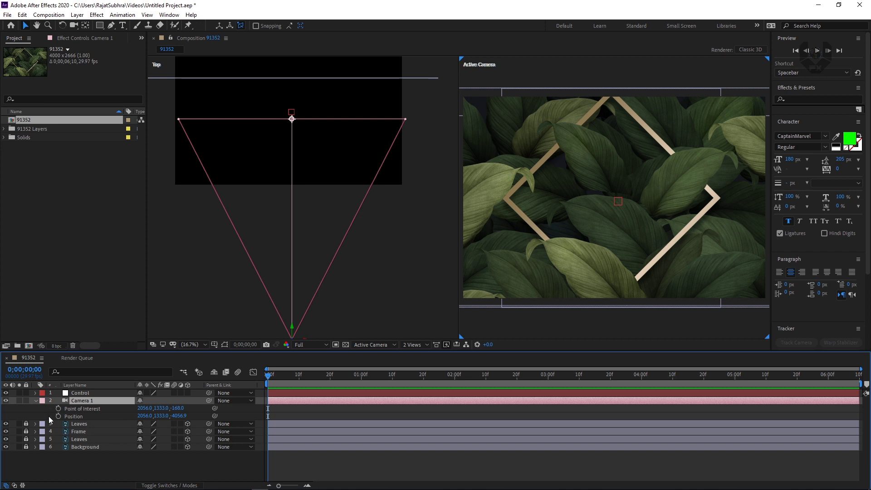
click(58, 409)
click(58, 416)
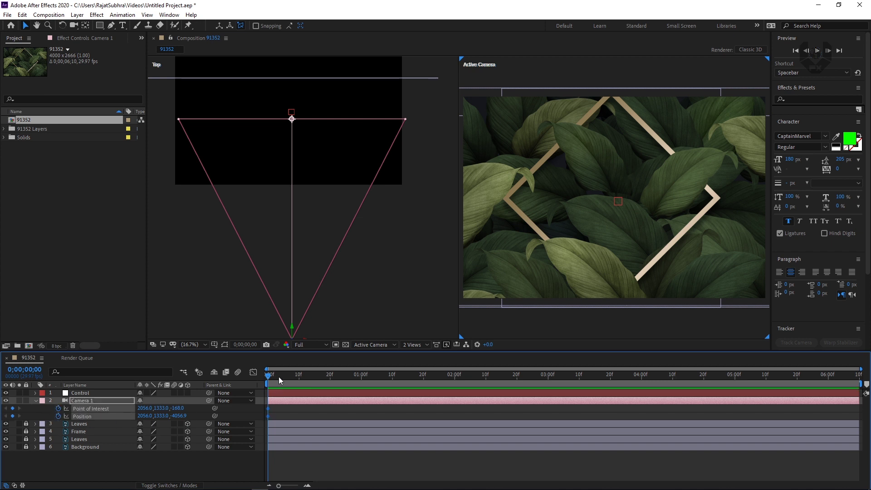
At the last frame, push Camera 1 forward toward the leaves to z -1368.9
drag(276, 378, 857, 374)
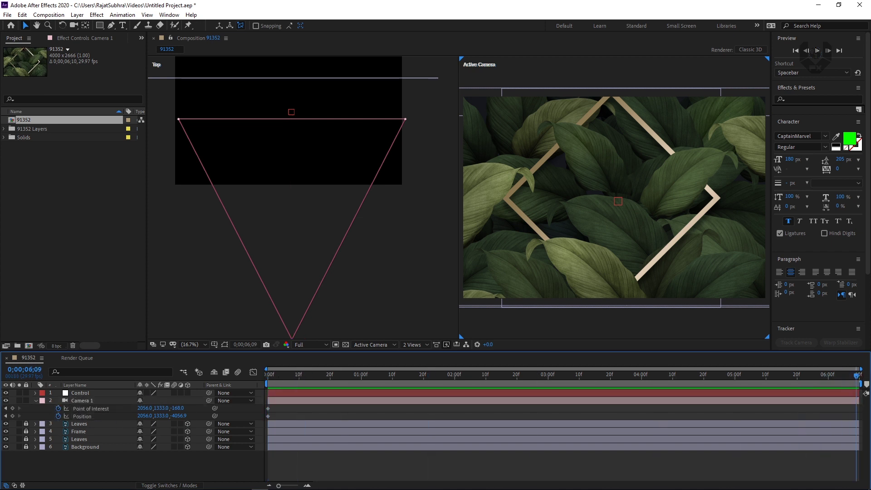
scroll(296, 274, down, 2)
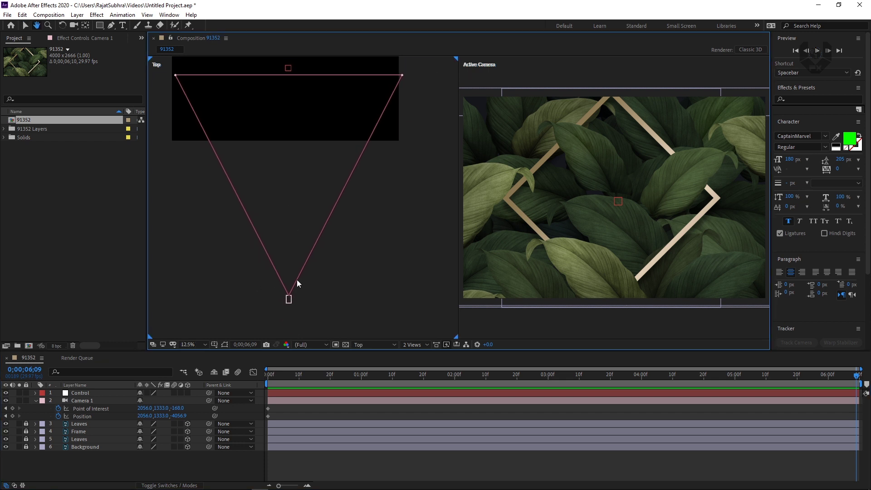
click(288, 297)
drag(291, 289, 322, 128)
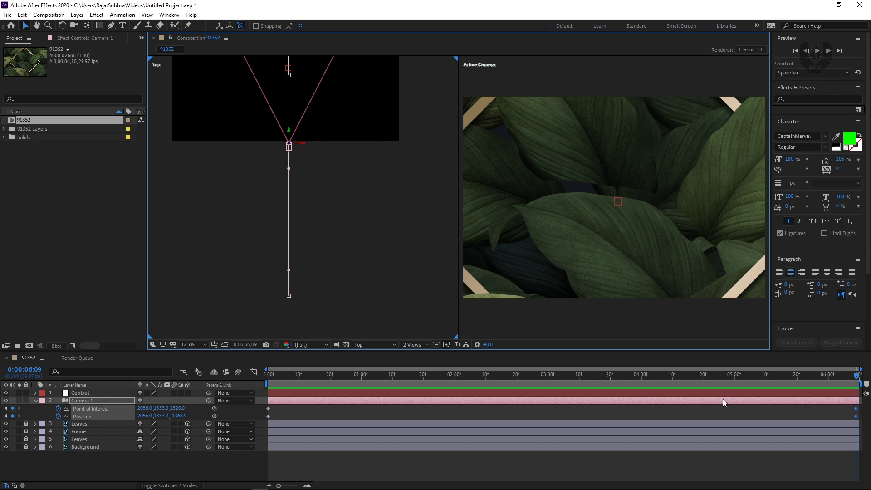
Preview the camera push-in from the start and set preview resolution to Quarter
drag(812, 378, 17, 424)
key(space)
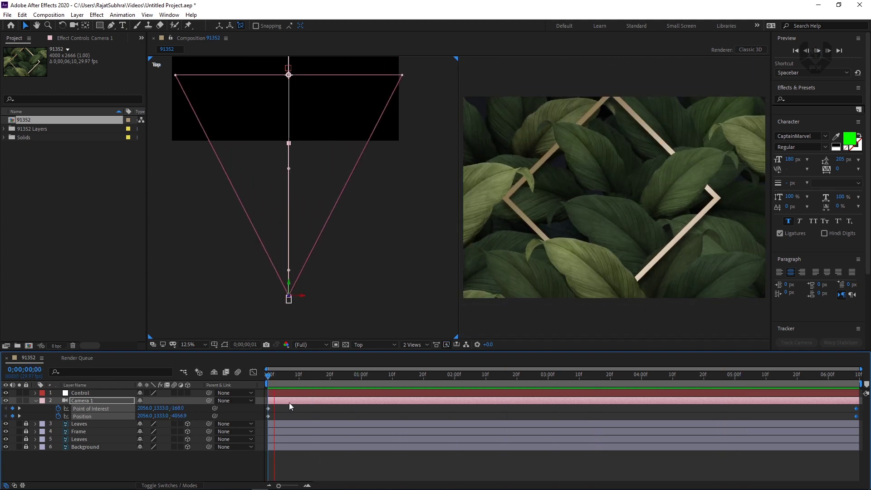
key(space)
drag(311, 381, 268, 365)
click(315, 344)
click(310, 396)
click(217, 459)
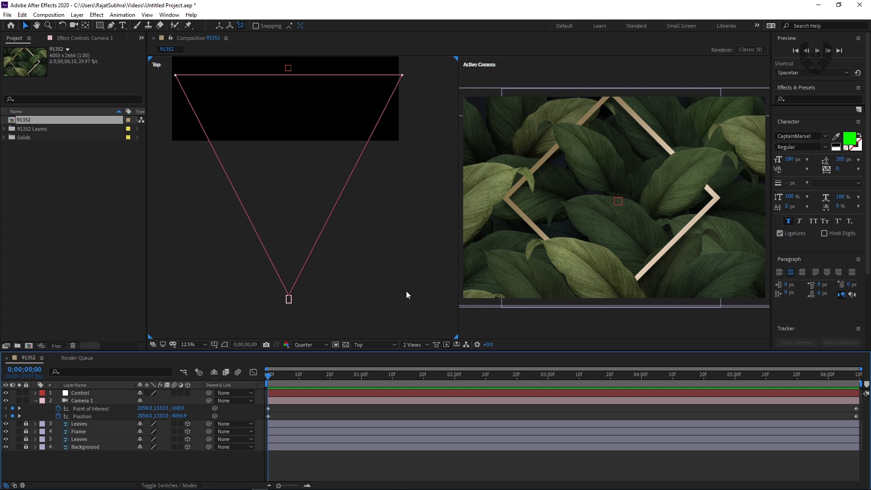
Preview the push-in, then set Camera 1's Parent to 1. Control and turn on Control's 3D switch
key(space)
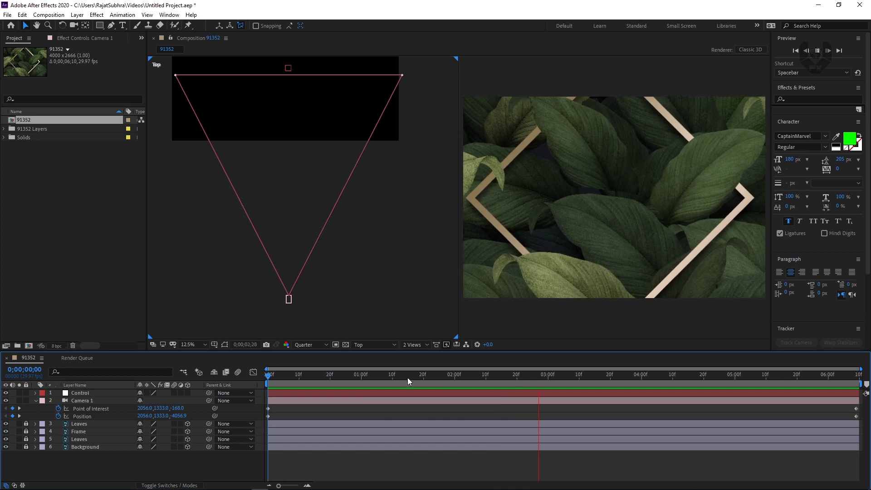
key(space)
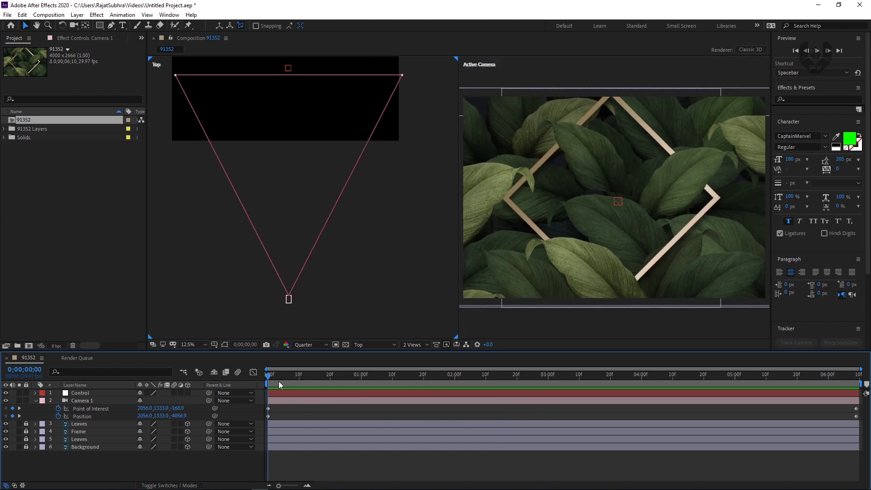
click(91, 393)
click(36, 401)
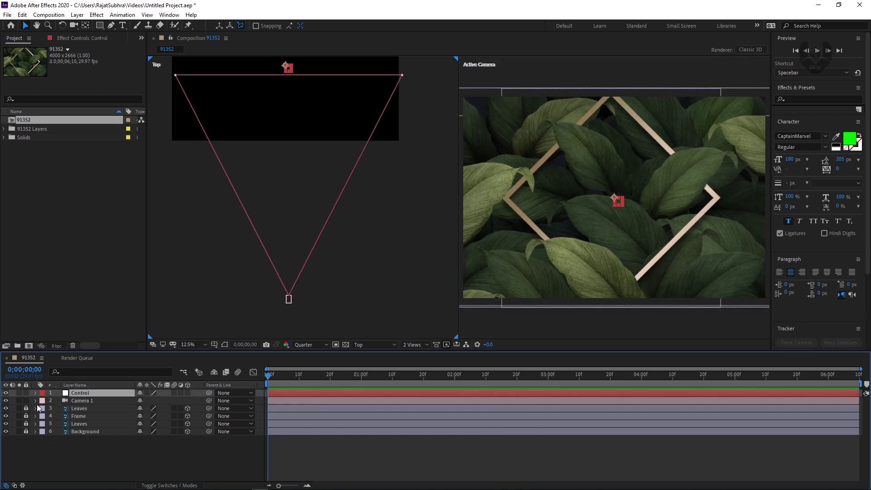
click(35, 402)
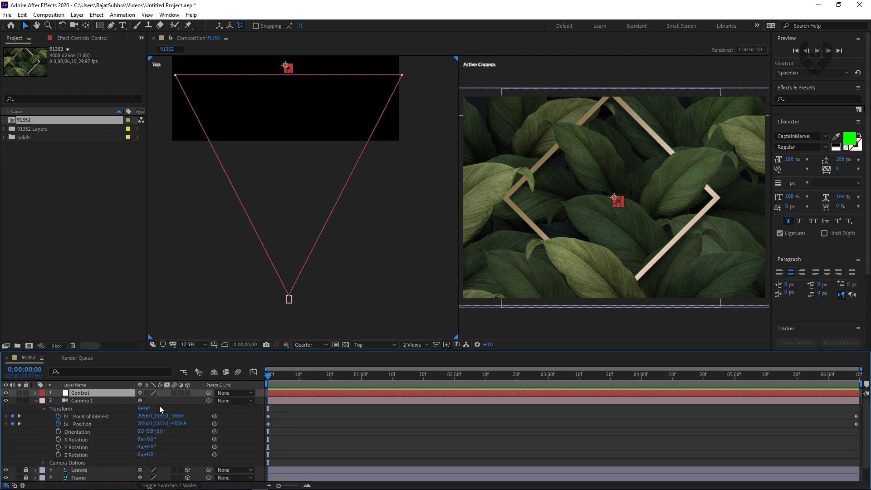
click(231, 401)
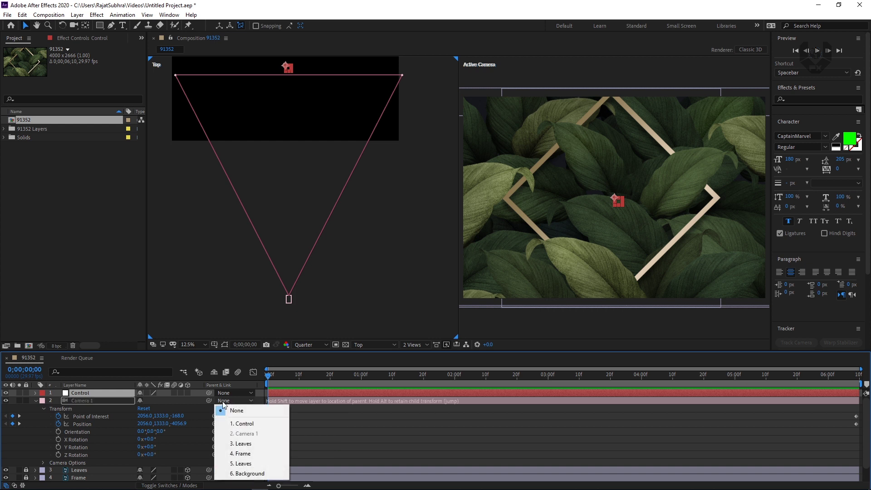
click(254, 424)
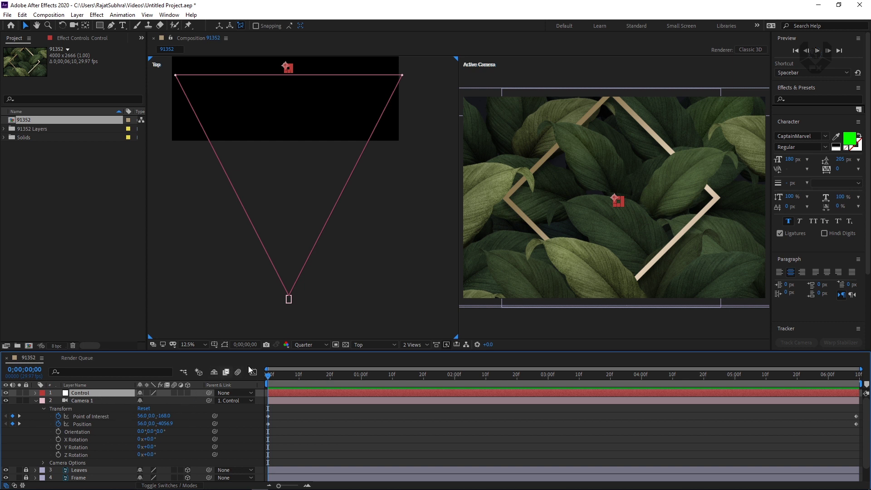
click(188, 393)
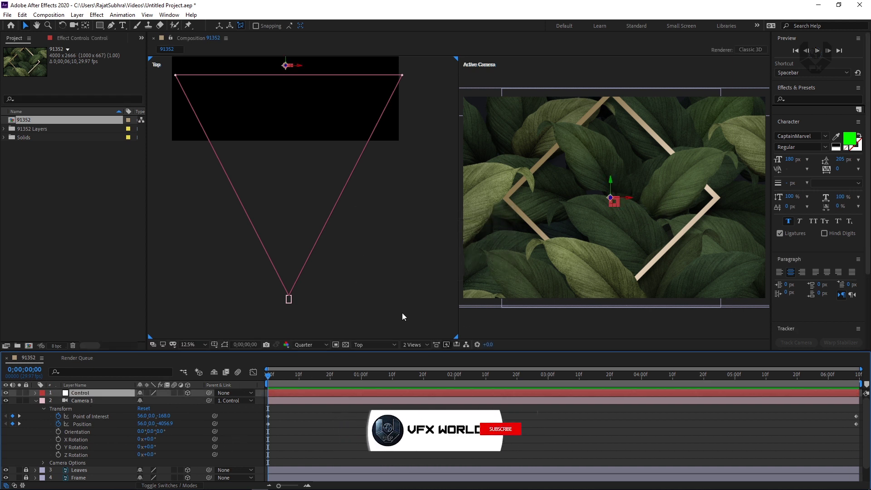
Try sideways offsets of the Control null in the Top view at 2;10, undoing each attempt
scroll(309, 154, up, 2)
drag(289, 86, 303, 107)
drag(315, 375, 486, 375)
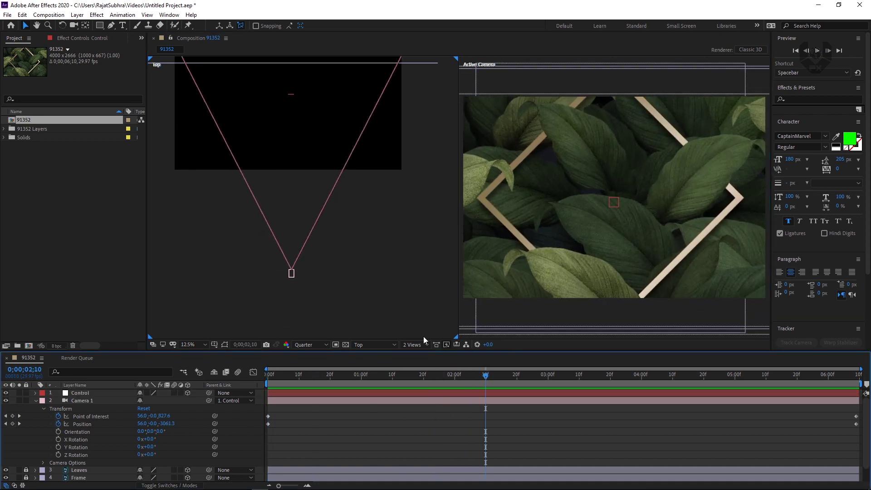
click(93, 396)
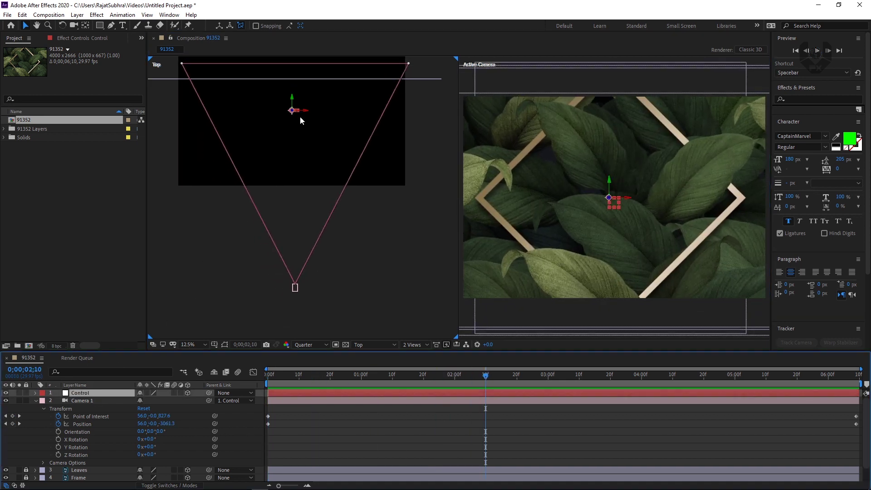
click(302, 115)
drag(295, 110, 314, 110)
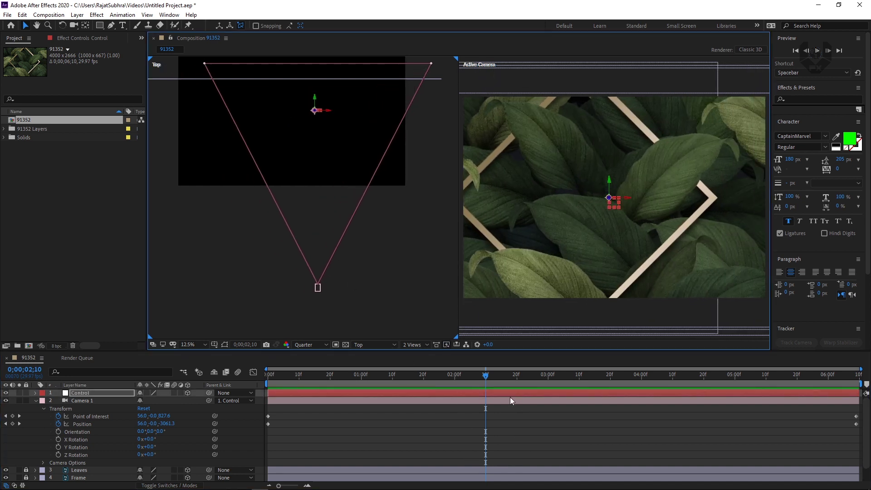
key(ctrl+z)
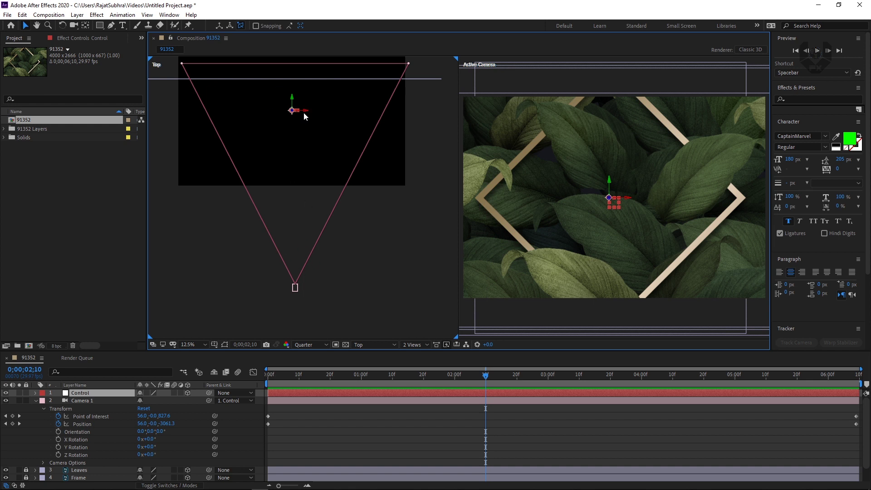
mouse_move(307, 108)
mouse_down()
mouse_move(330, 110)
mouse_move(290, 118)
mouse_move(328, 120)
mouse_move(312, 114)
mouse_move(307, 123)
mouse_up()
key(ctrl+z)
At 3 seconds, shift the Control null left in the camera view to offset the framing
drag(499, 382, 549, 345)
click(621, 220)
drag(621, 219, 579, 260)
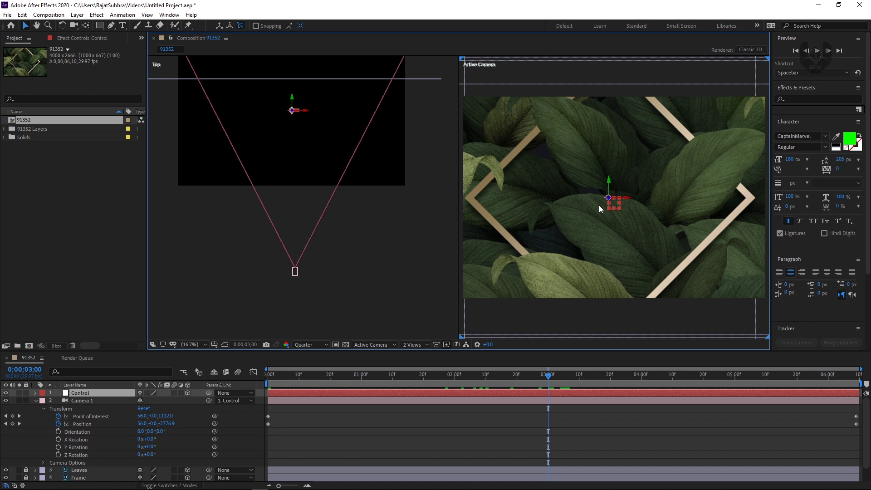
click(44, 409)
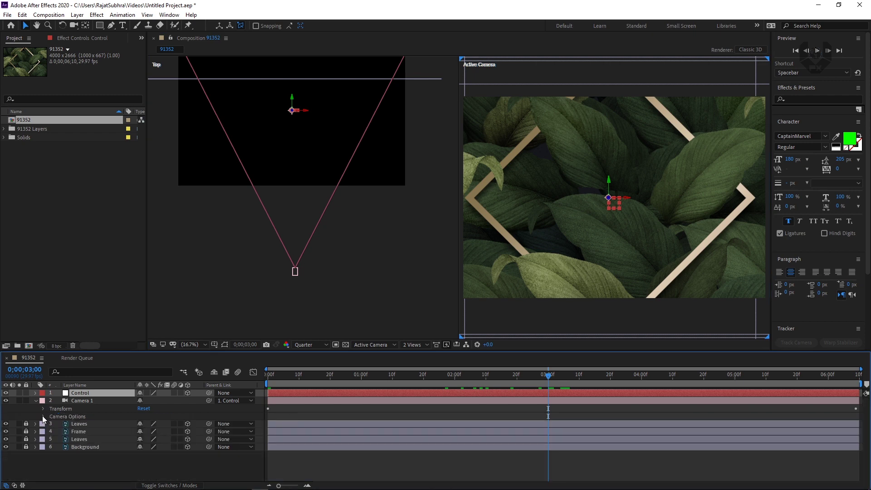
At the first frame, enable Camera 1's depth of field, raise Aperture and set Focus Distance to 2283.1
click(43, 416)
scroll(53, 436, down, 1)
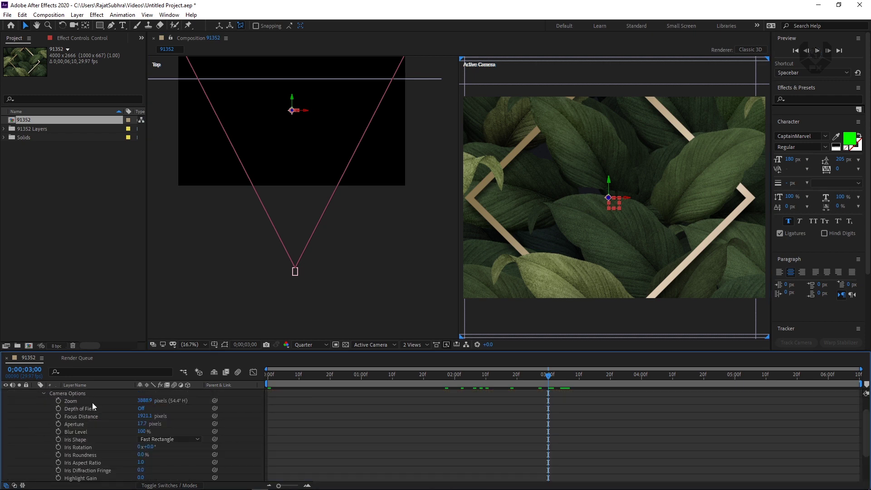
key(Home)
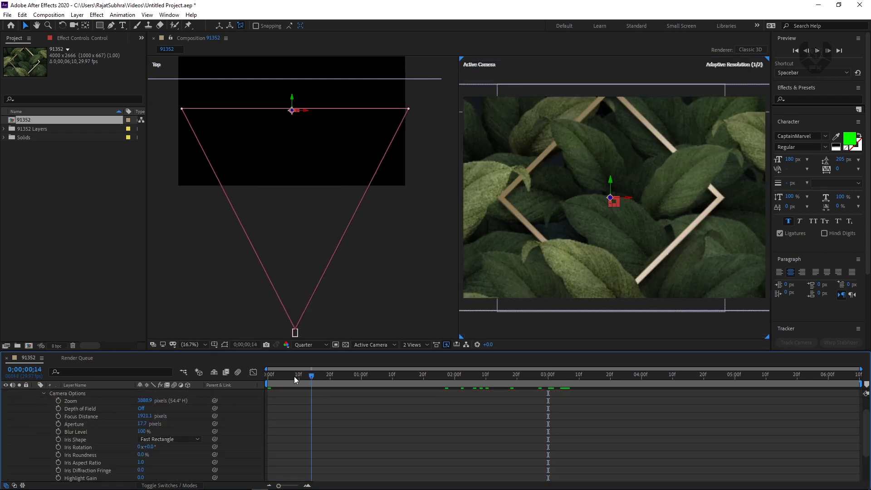
click(142, 409)
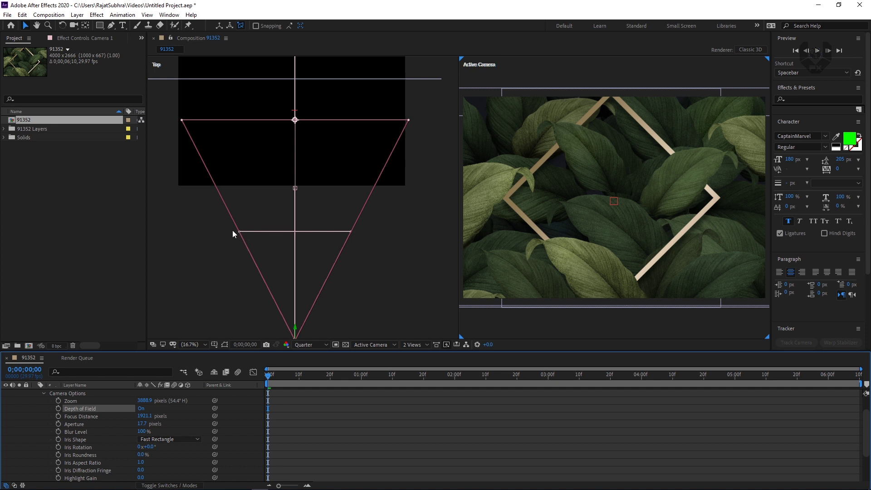
drag(142, 427, 163, 424)
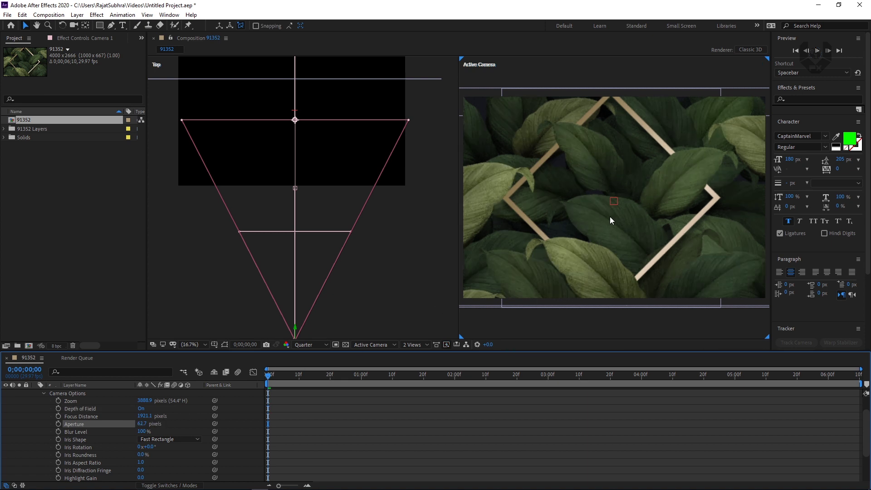
drag(144, 416, 127, 390)
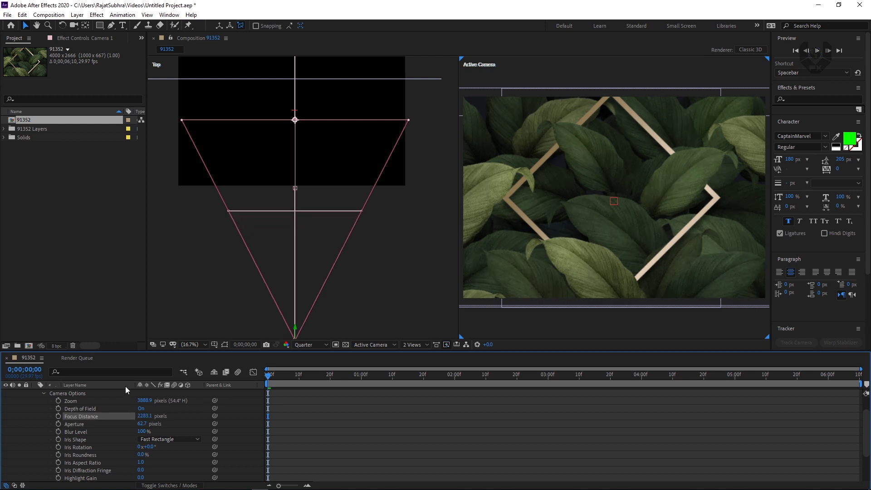
scroll(263, 149, down, 1)
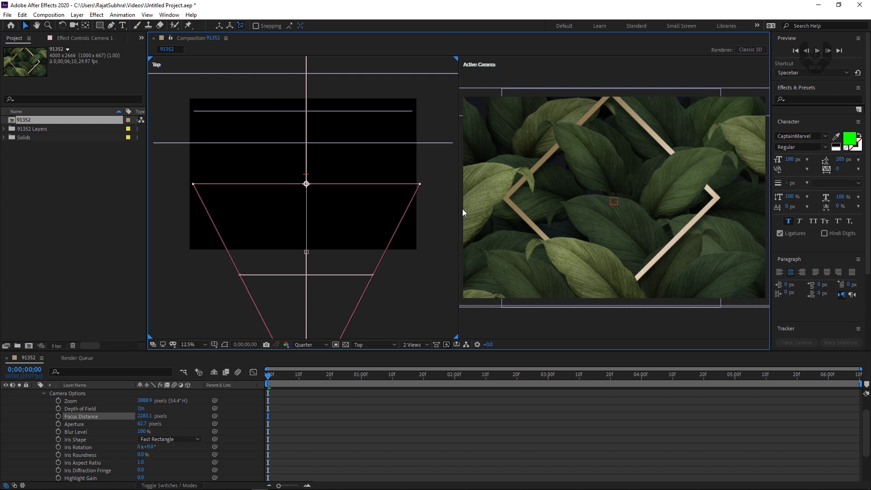
Move the Control null up, then set Focus Distance to 3685.1 and Aperture to 1649.7
click(128, 363)
key(ctrl+alt+shift+y)
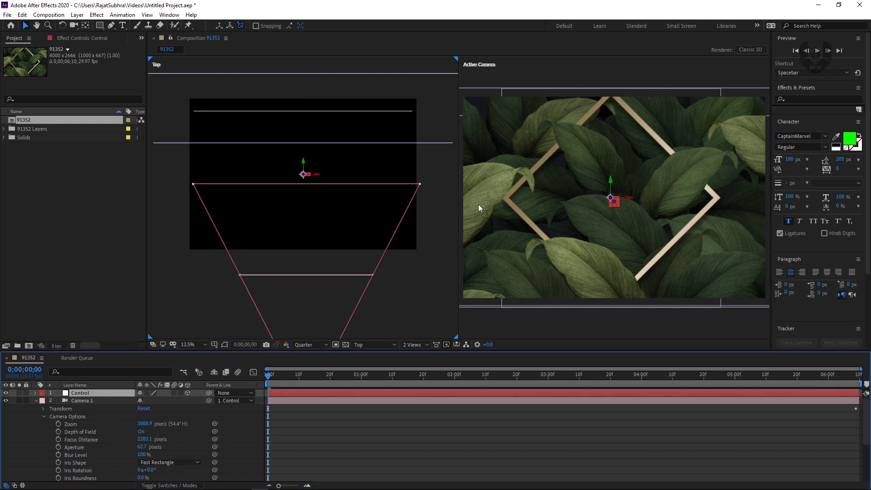
drag(304, 166, 304, 146)
click(108, 440)
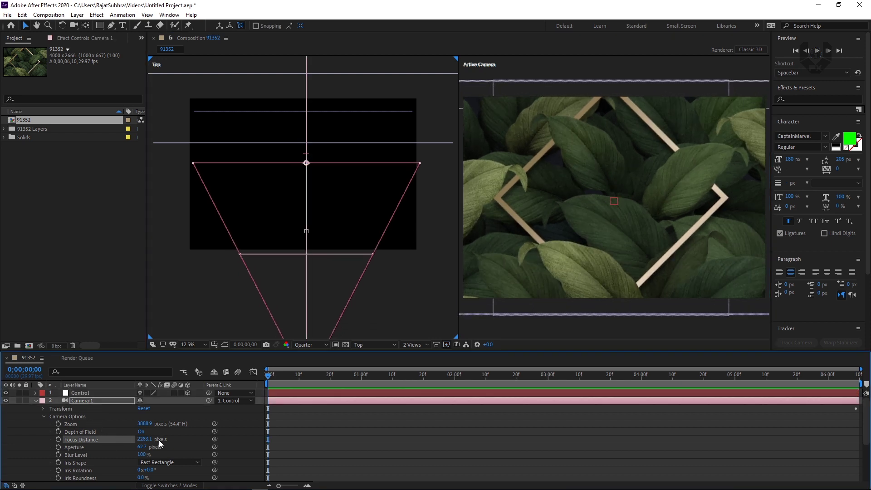
drag(144, 439, 213, 425)
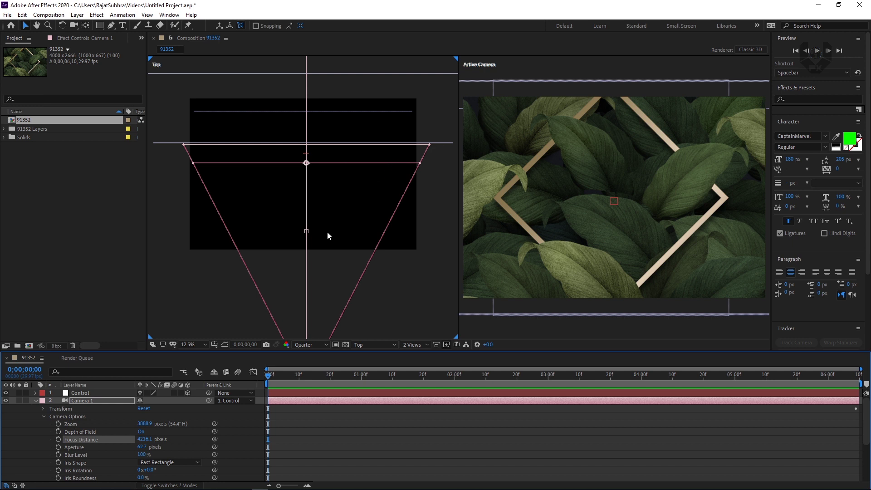
drag(142, 447, 629, 340)
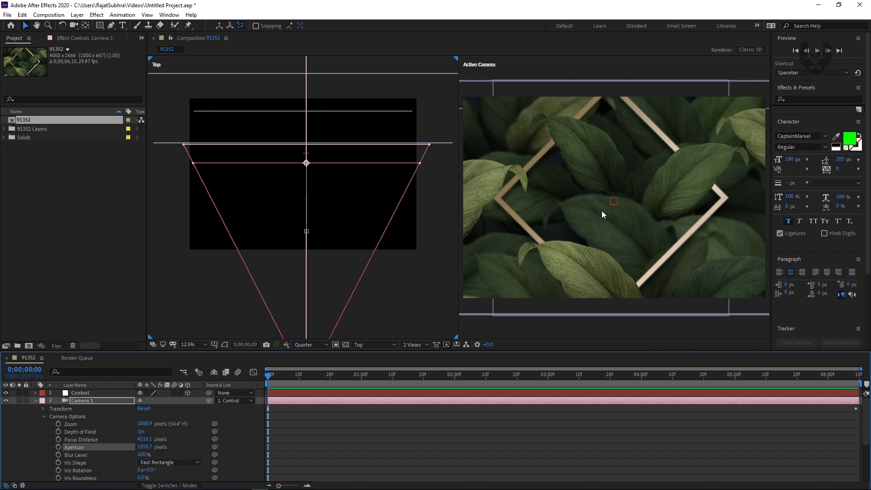
drag(145, 448, 184, 422)
Pick-whip Camera 1's Focus Distance to the Control layer and move the null to test the link
key(ctrl+Up)
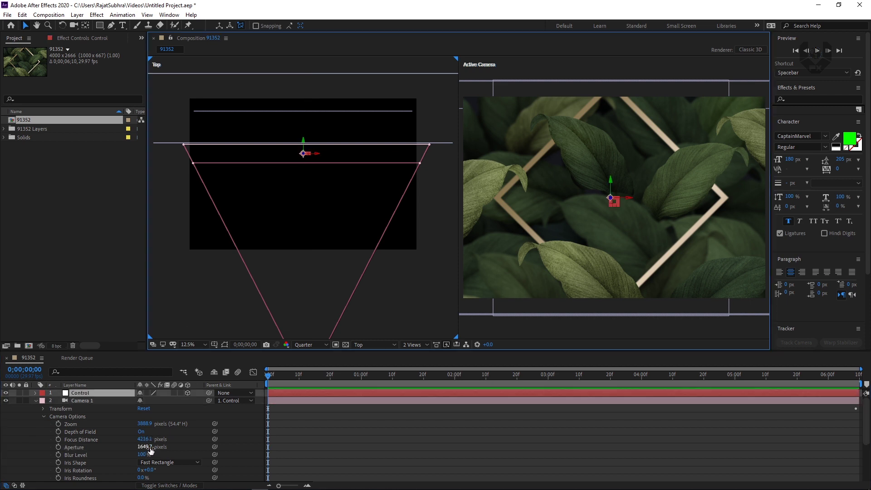
click(117, 439)
drag(214, 441, 98, 398)
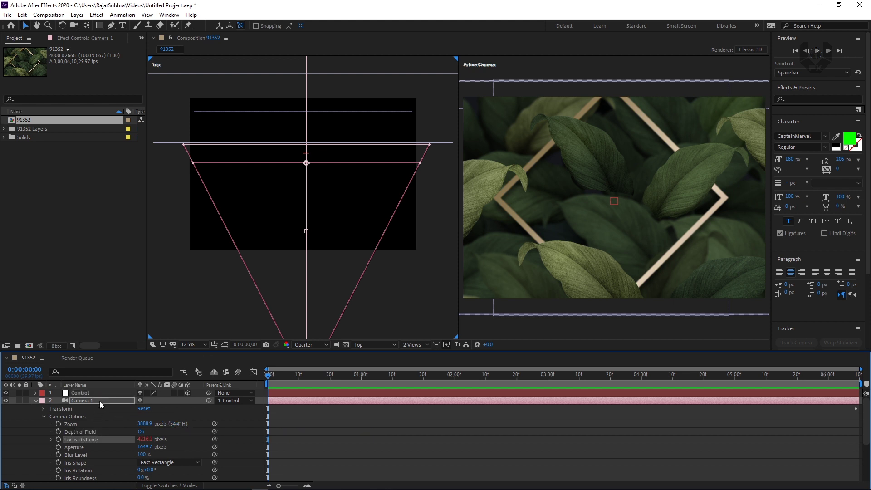
click(109, 393)
drag(307, 146, 334, 134)
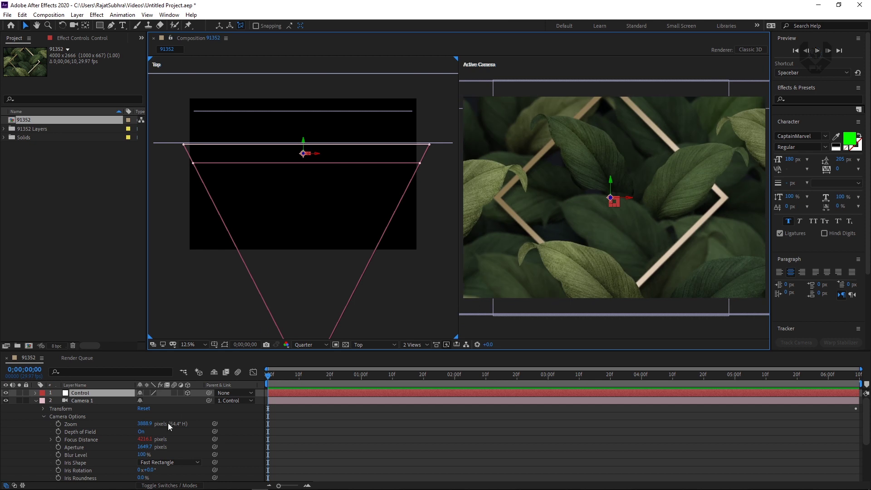
At 1;11, pull Camera 1's Focus Distance in to 3932.1, then 2424.1
drag(342, 375, 396, 375)
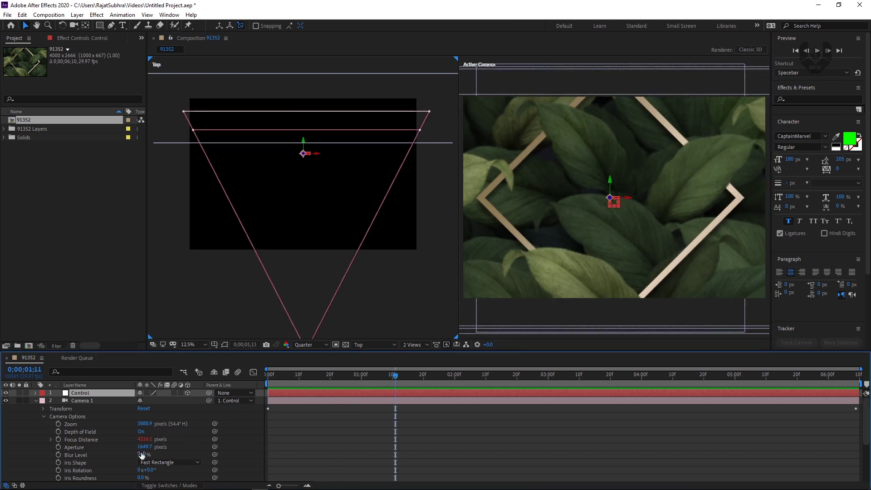
drag(145, 440, 17, 443)
drag(148, 439, 136, 404)
Reposition the Control null in the Top view and push Focus Distance back out until the frame is sharp
click(127, 393)
drag(305, 145, 328, 134)
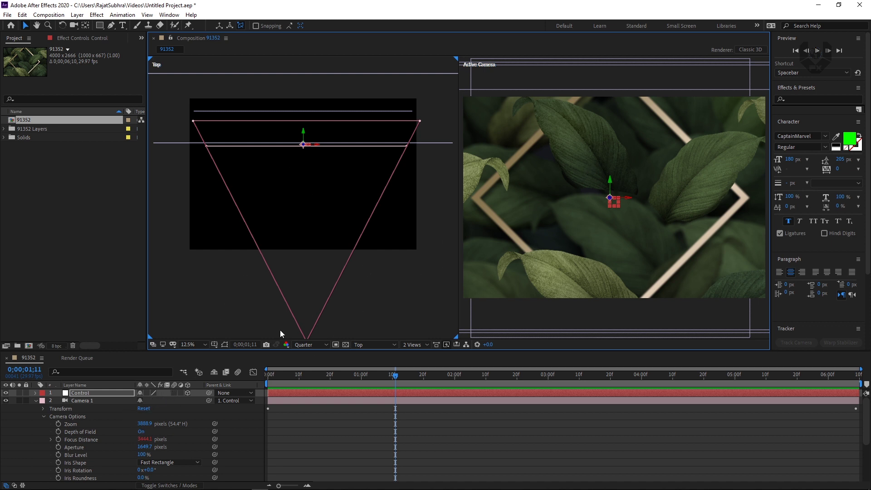
click(101, 396)
drag(305, 135, 308, 187)
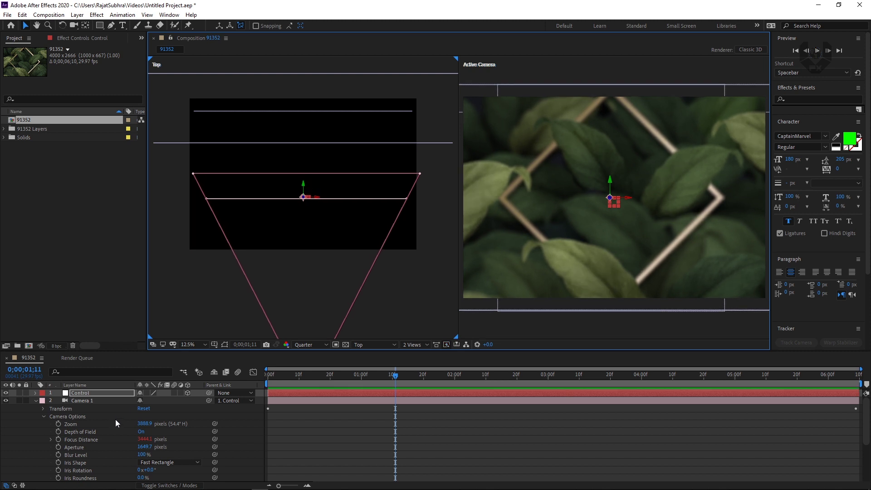
click(131, 440)
drag(144, 439, 172, 424)
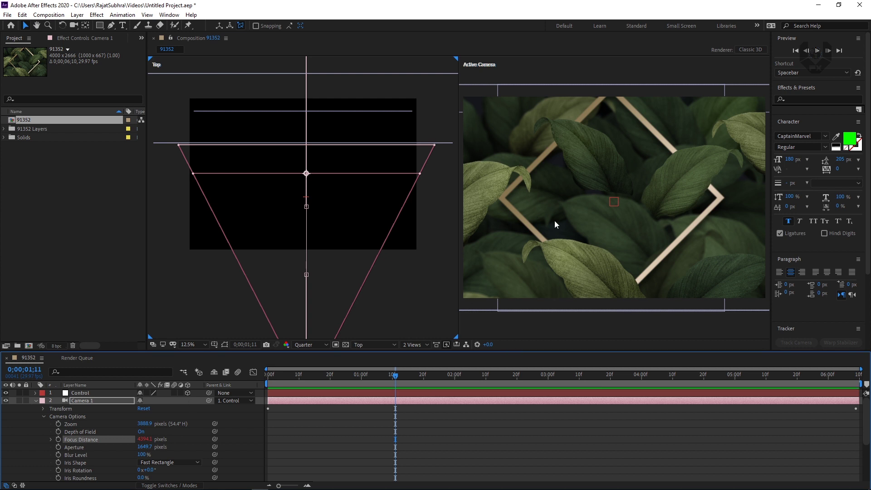
Collapse Camera 1's properties and add a new adjustment layer to the composition
click(246, 433)
click(35, 400)
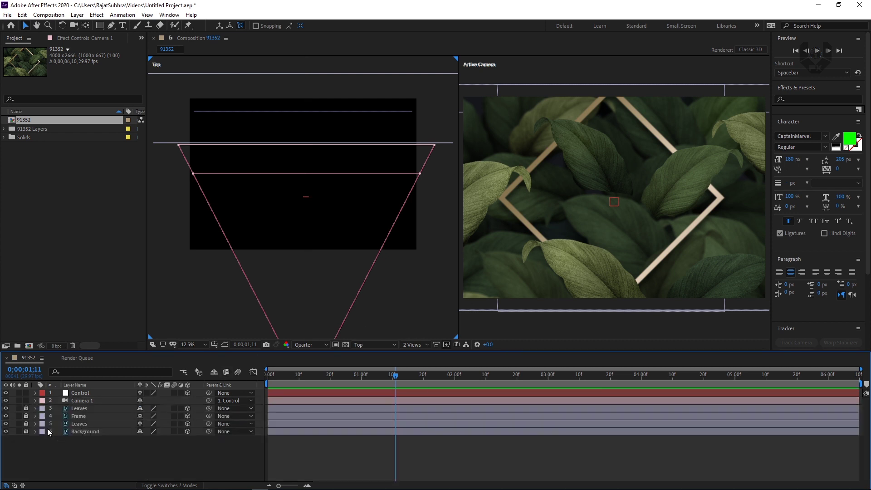
right_click(98, 453)
right_click(98, 459)
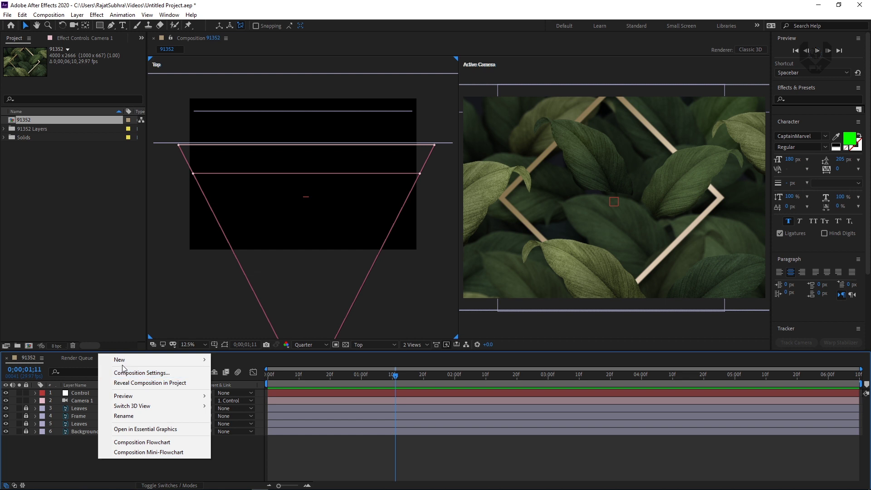
mouse_move(182, 359)
click(247, 433)
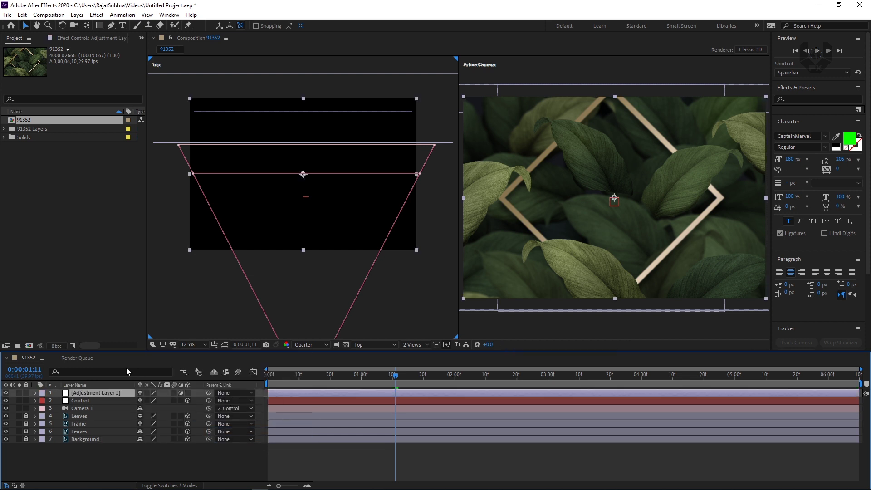
Rename the new adjustment layer to 'paralax'
right_click(108, 395)
click(132, 387)
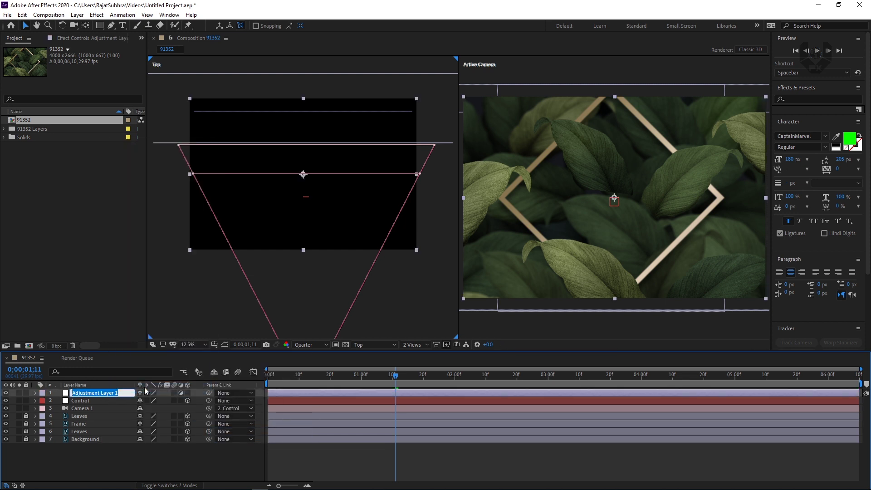
text(paralax)
key(Return)
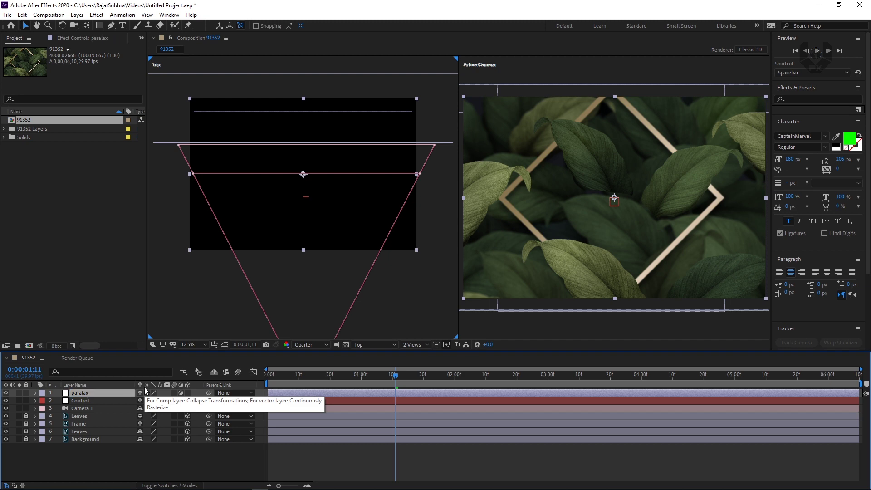
click(92, 39)
right_click(69, 101)
mouse_move(173, 323)
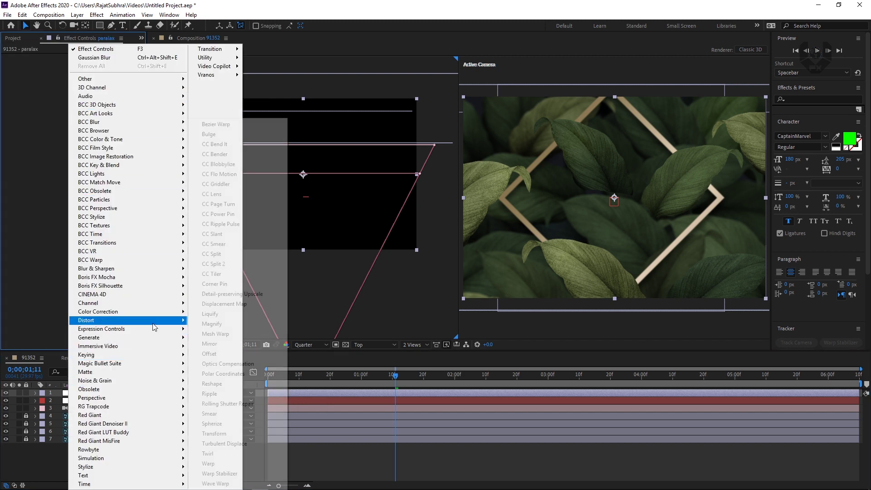
Apply Optics Compensation to paralax with Reverse Lens Distortion on and keyframe its Field Of View
click(241, 366)
click(83, 73)
drag(369, 375, 192, 380)
click(20, 66)
key(space)
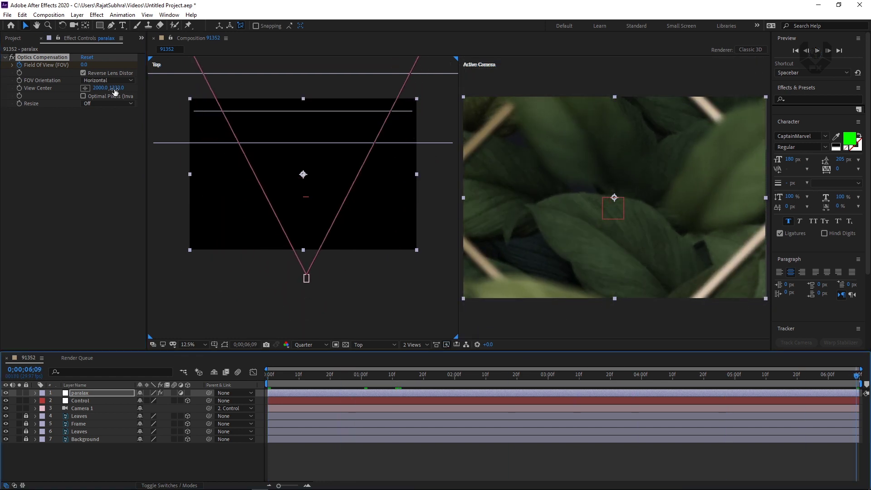
drag(84, 65, 432, 60)
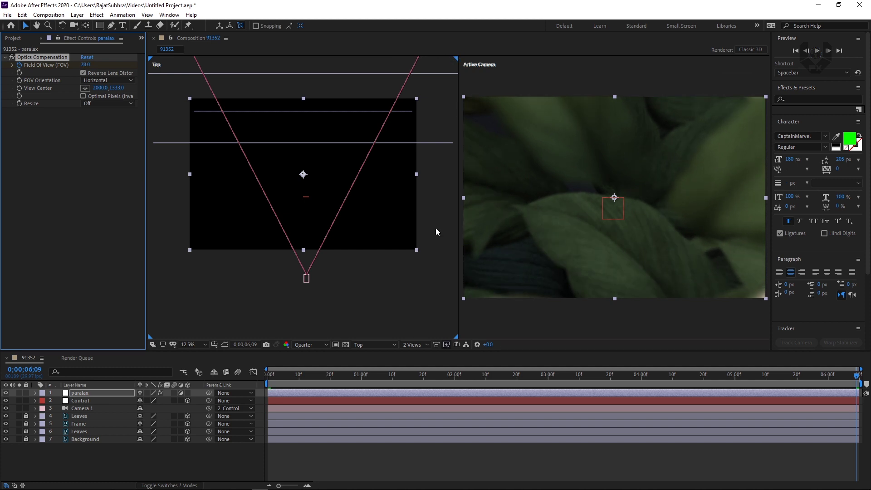
drag(740, 379, 380, 377)
drag(436, 369, 159, 429)
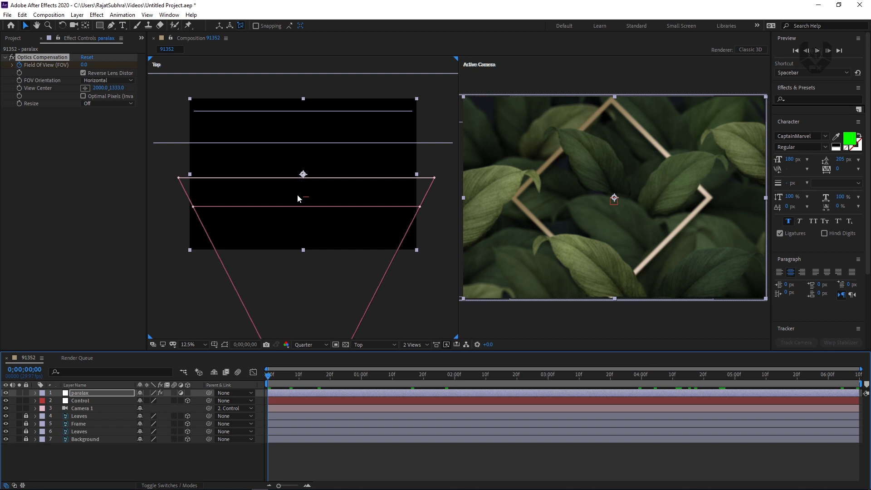
Preview the camera animation from near the start of the timeline
click(279, 377)
key(space)
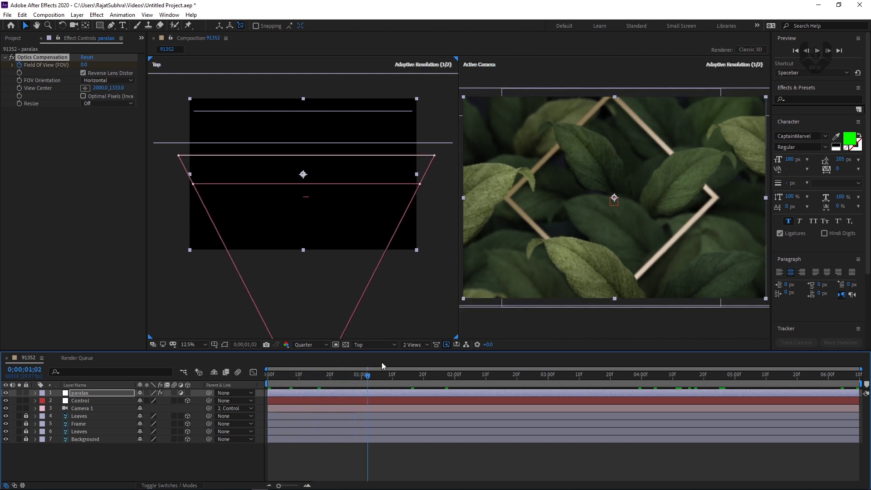
key(space)
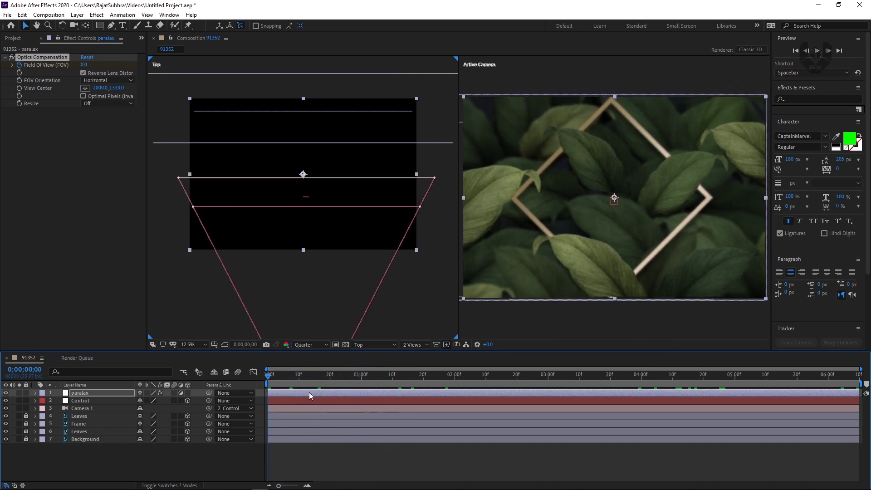
scroll(327, 155, up, 5)
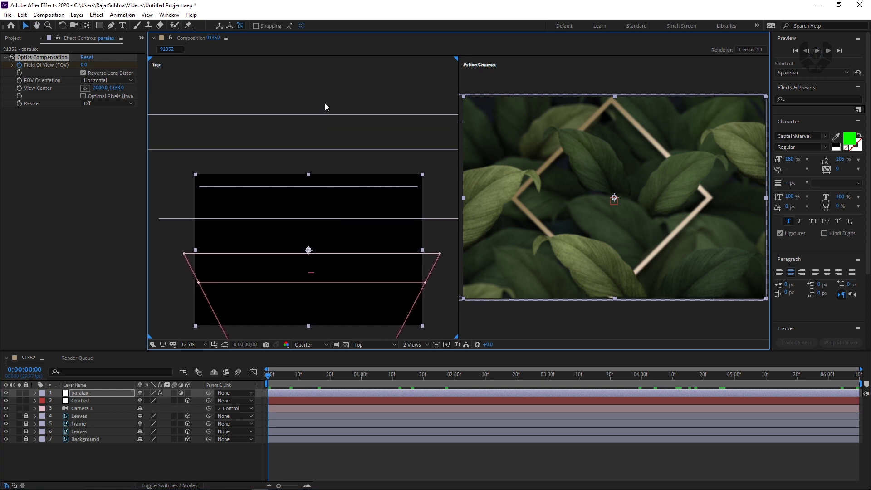
scroll(313, 245, down, 8)
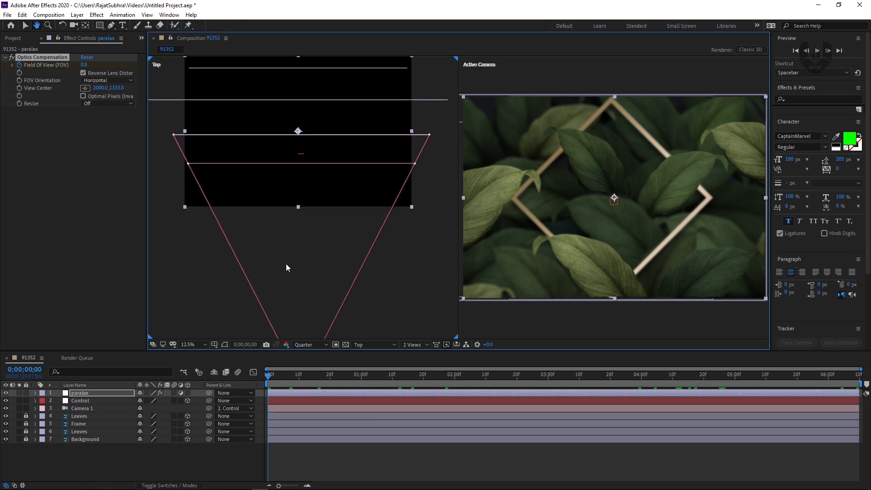
Move the Control null up in the Top view to change the camera's start, then preview
click(99, 408)
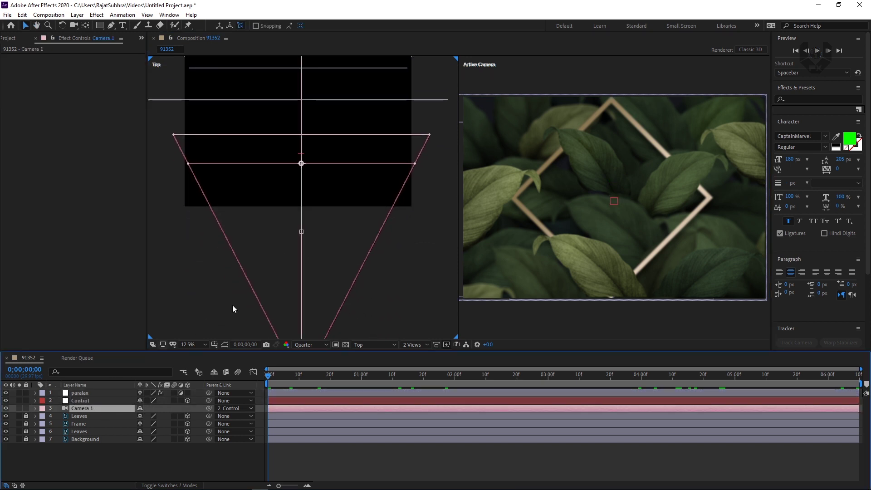
click(91, 402)
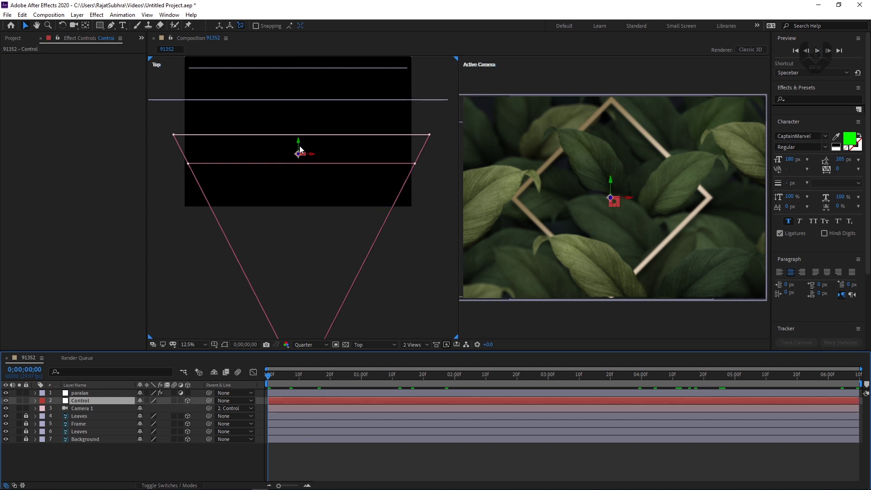
drag(300, 148, 303, 114)
key(space)
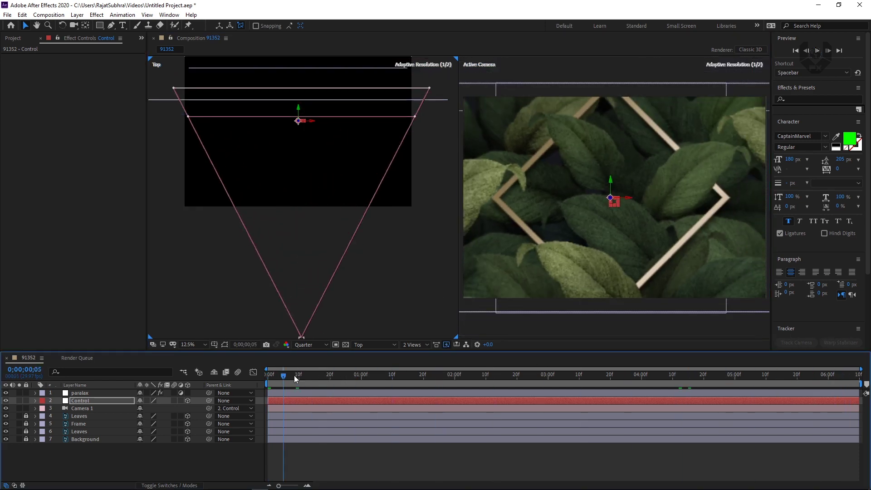
key(space)
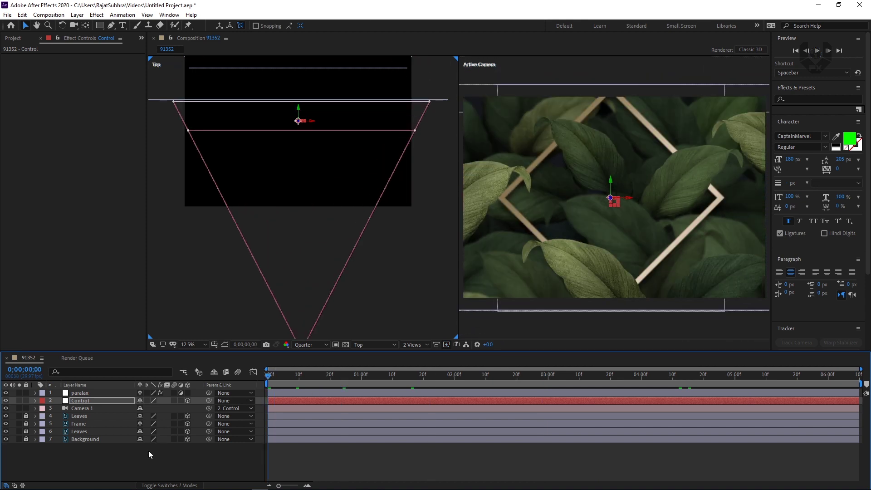
click(151, 453)
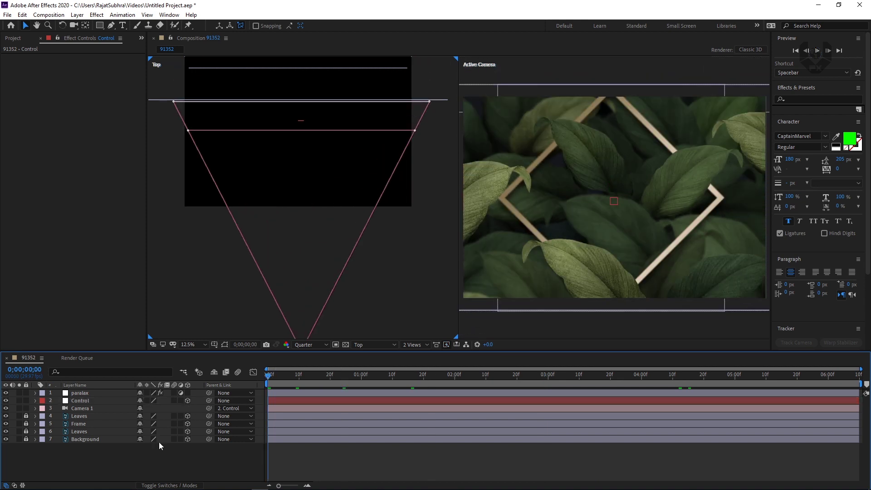
Add a text layer reading 'AFTEER EFFECTS TUTORIAL'
right_click(155, 470)
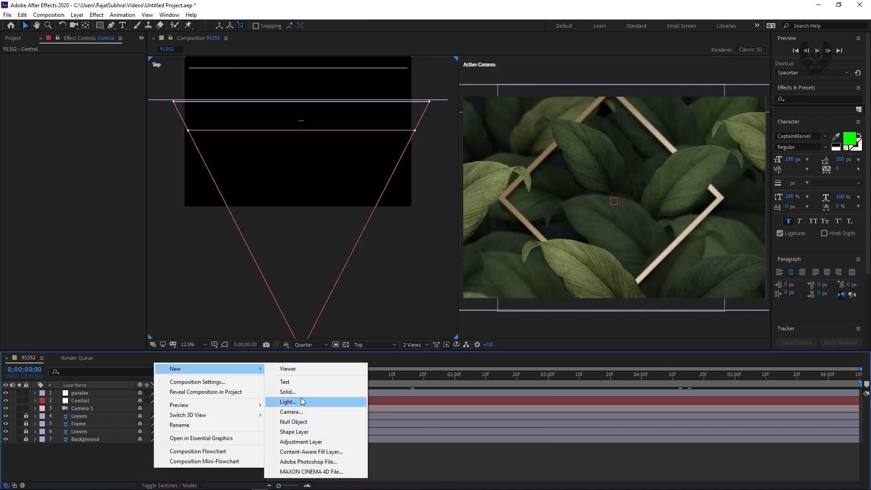
click(307, 383)
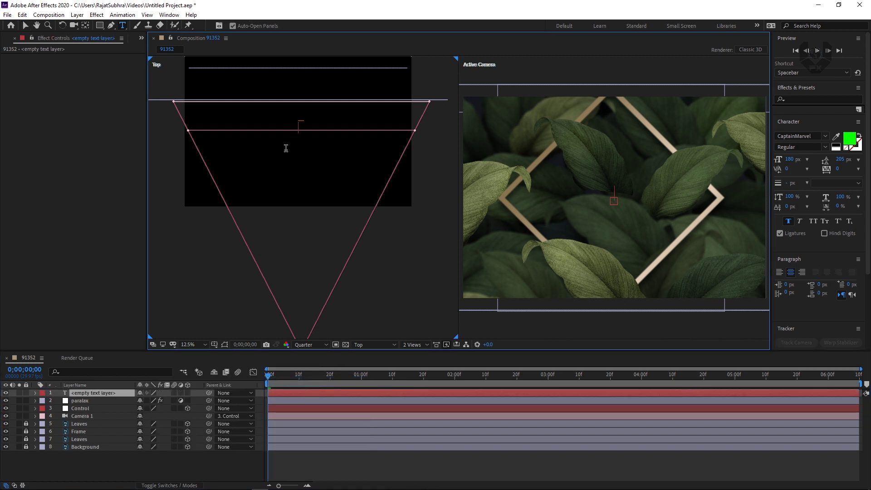
text(AFTEER EFFECTS TU)
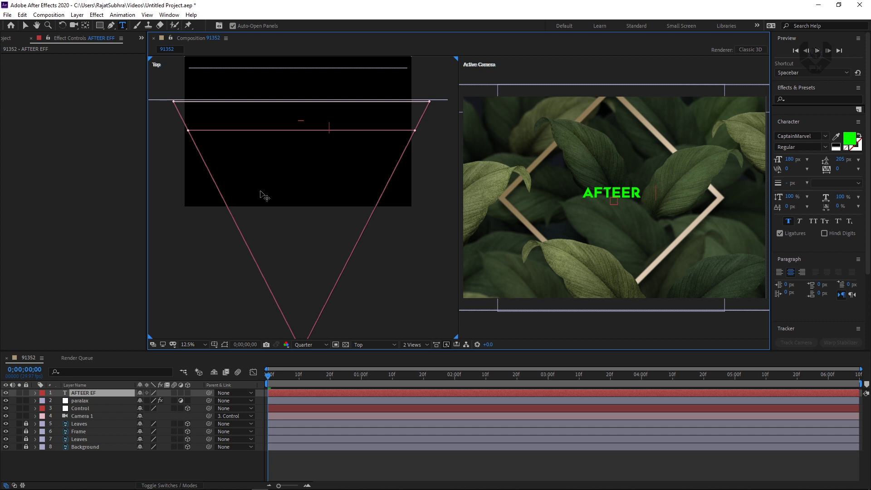
text(TORIAL)
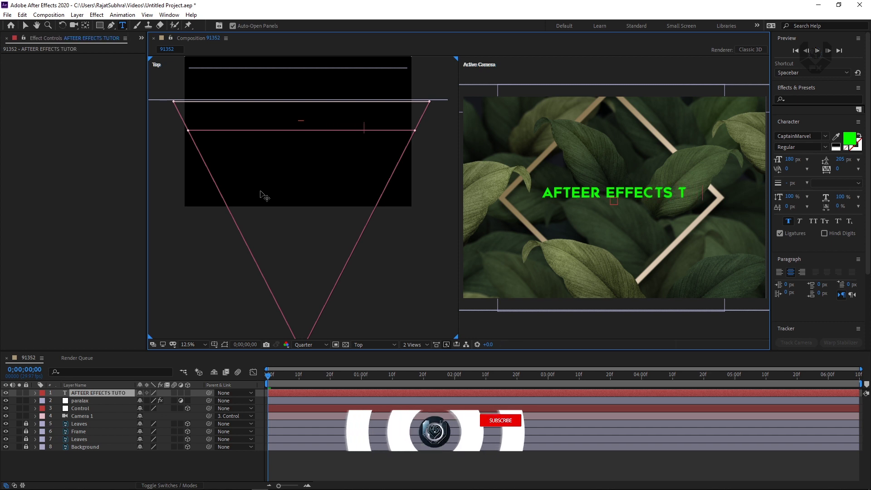
click(121, 393)
Set the title's fill colour to #ffffff
click(850, 139)
click(850, 139)
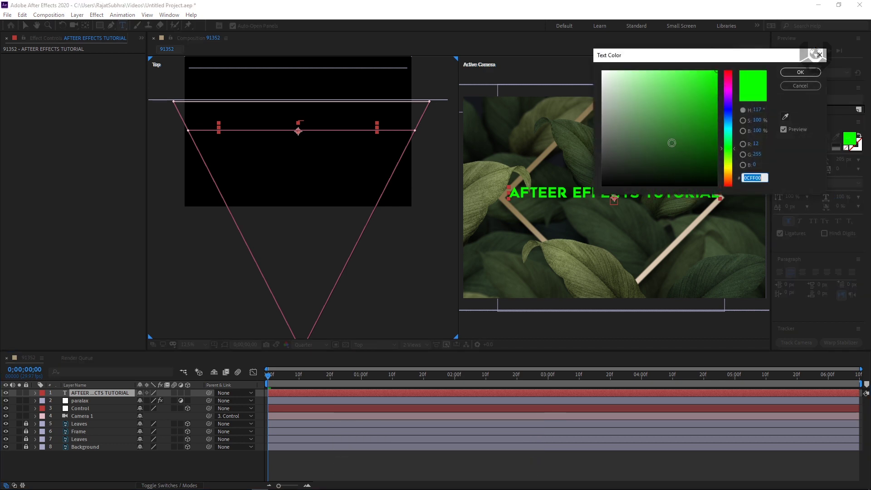
text(ffffff)
click(802, 74)
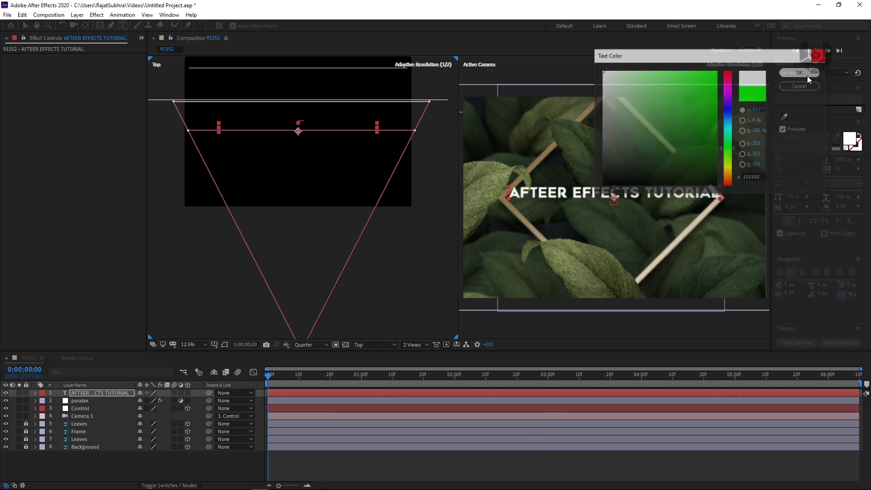
Break the title onto two lines before TUTORIAL and make the text layer 3D
click(644, 195)
key(Return)
text(])
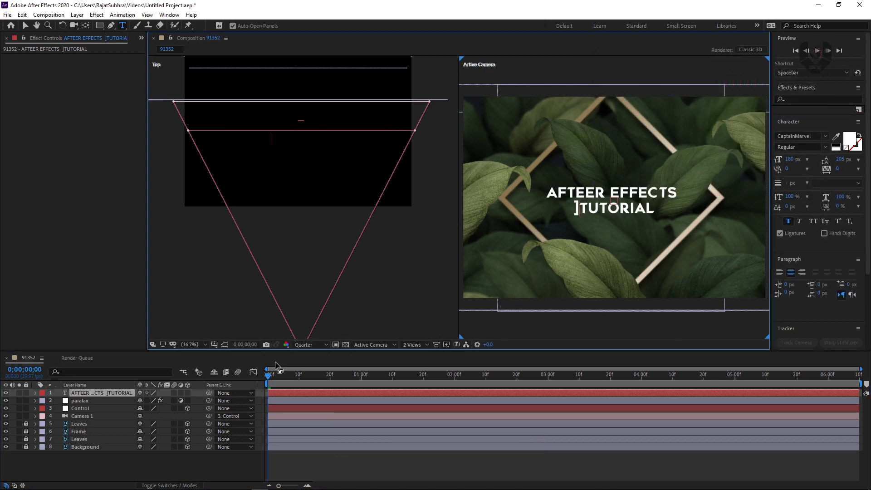
key(BackSpace)
click(167, 460)
click(100, 393)
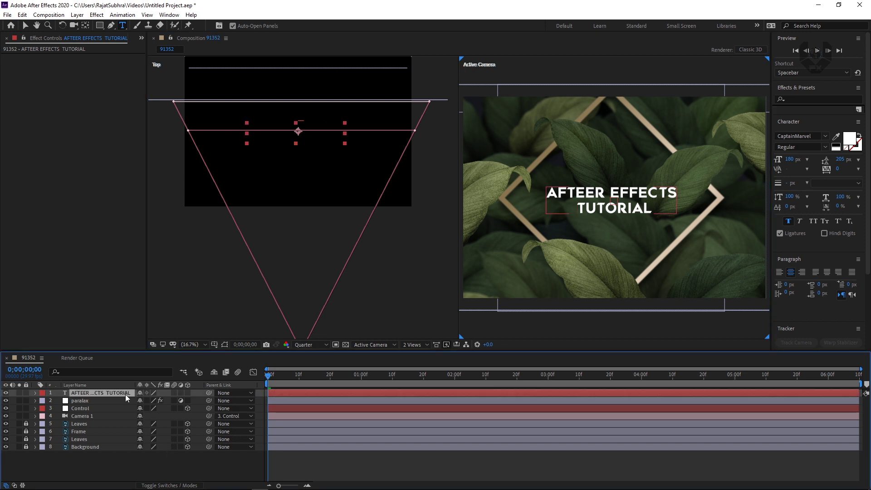
click(26, 26)
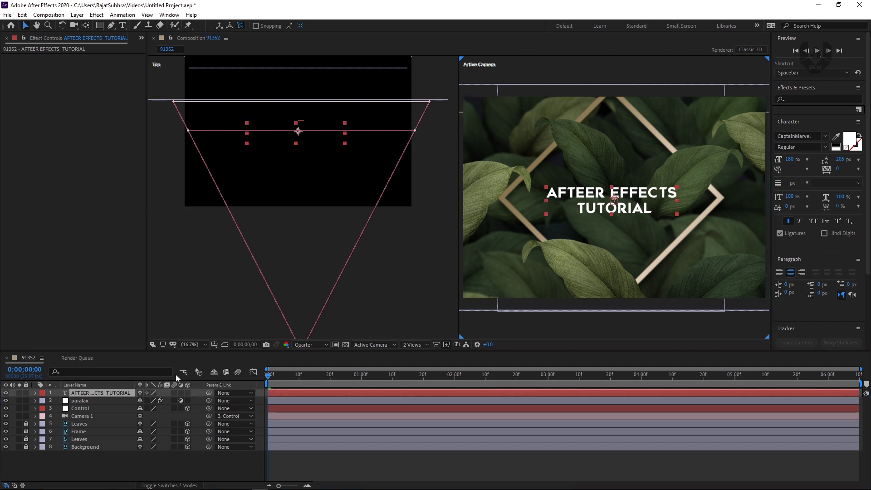
click(188, 393)
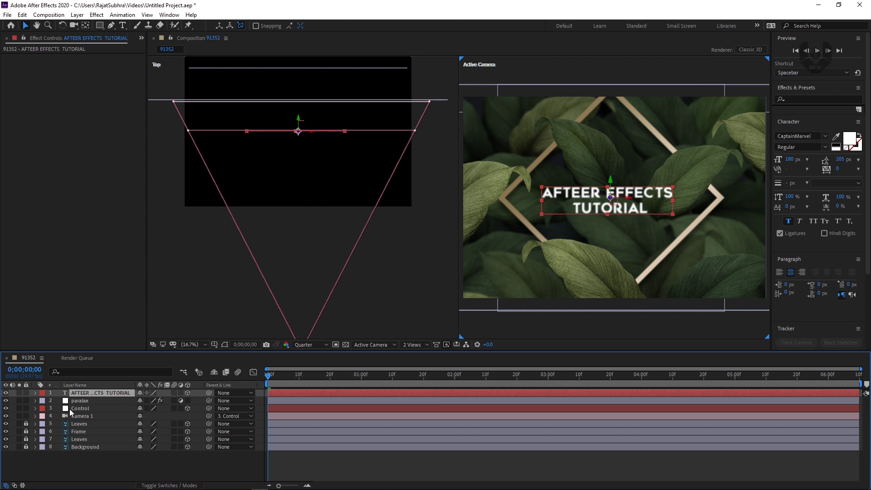
click(80, 401)
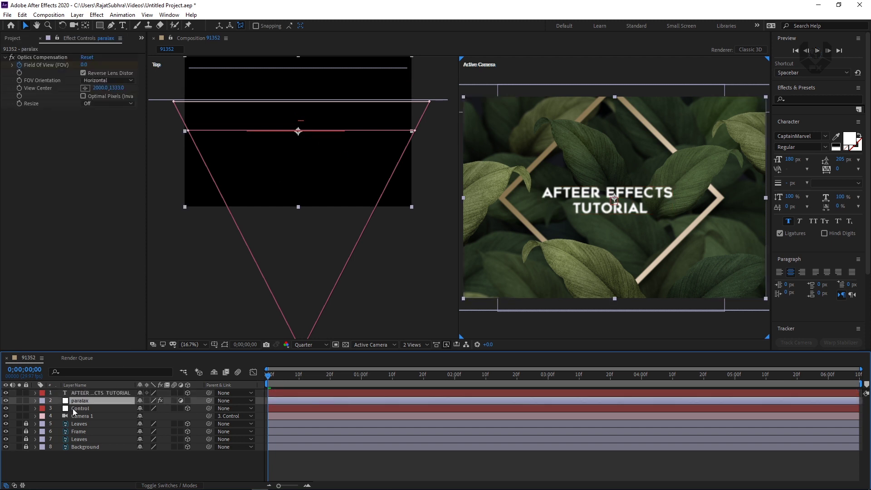
Move the Control rig in the Top and camera views so the camera sits closer to the frame
click(78, 409)
drag(298, 114, 303, 145)
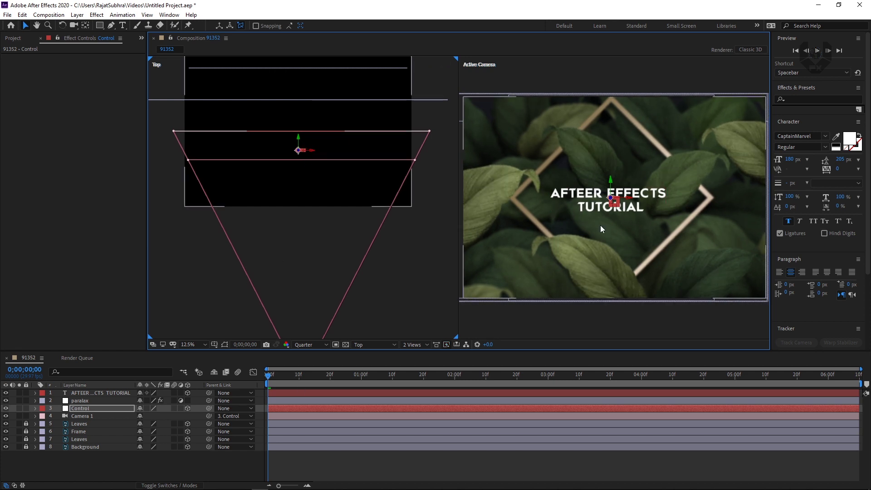
click(121, 467)
click(89, 407)
drag(617, 207, 559, 288)
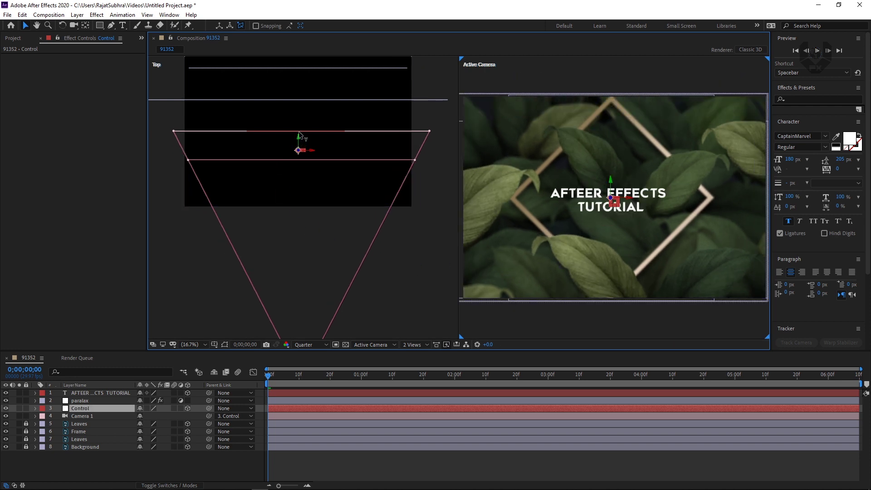
click(313, 173)
click(312, 152)
drag(298, 141, 304, 122)
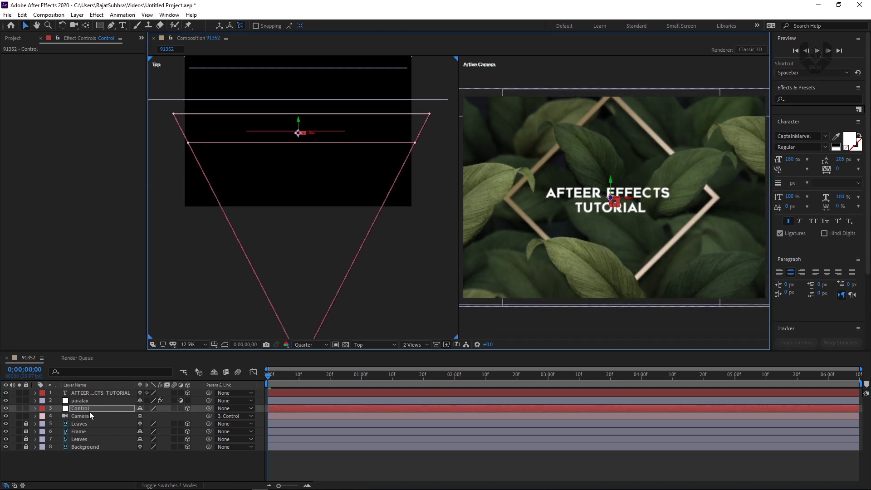
Nudge the title layer slightly in depth in the Top view
click(100, 393)
mouse_move(301, 116)
mouse_down()
mouse_move(298, 130)
mouse_move(298, 102)
mouse_up()
click(105, 467)
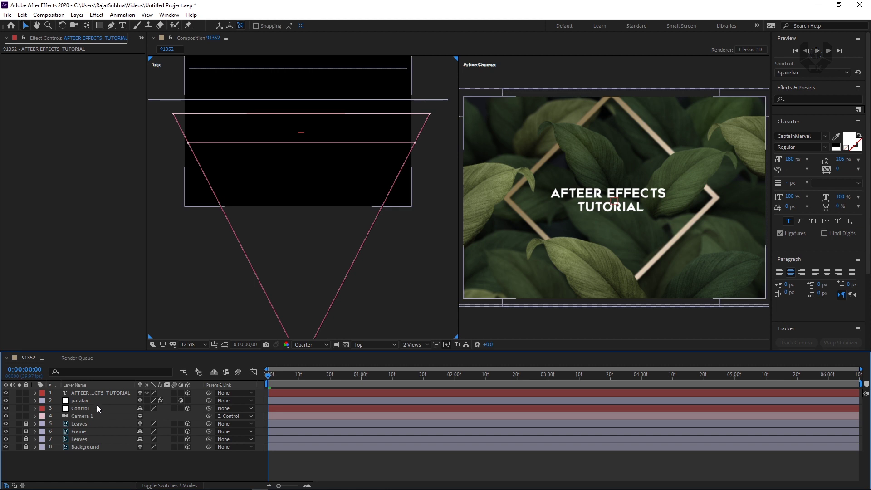
Switch the viewer to 1 View showing the camera, then shift the rig to check parallax
click(96, 407)
click(612, 202)
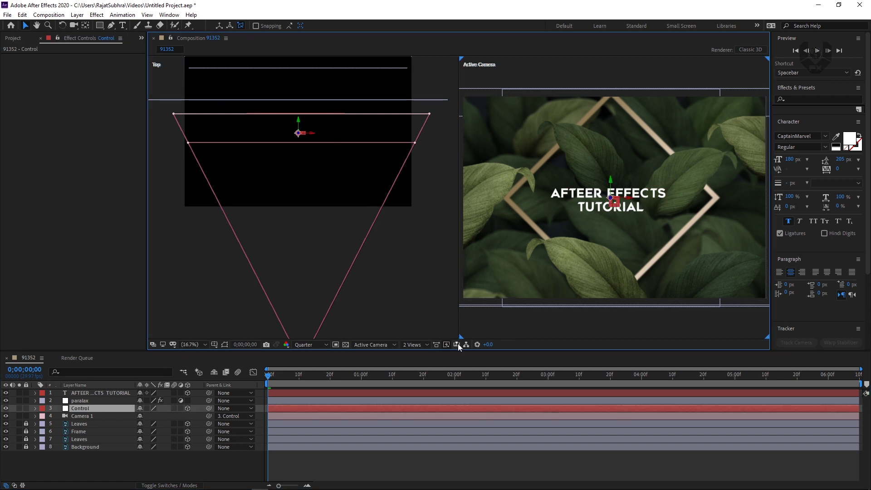
click(416, 345)
click(428, 356)
drag(454, 198, 400, 272)
click(104, 469)
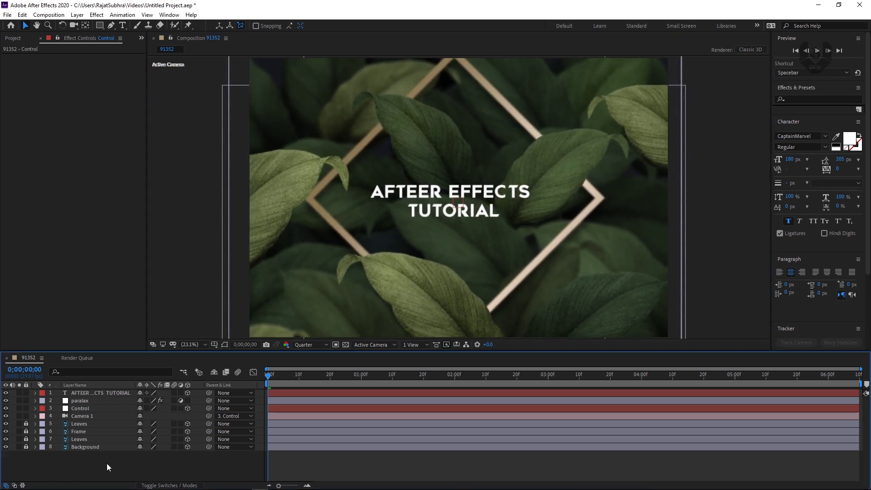
Create a new solid layer named 'particles'
right_click(130, 472)
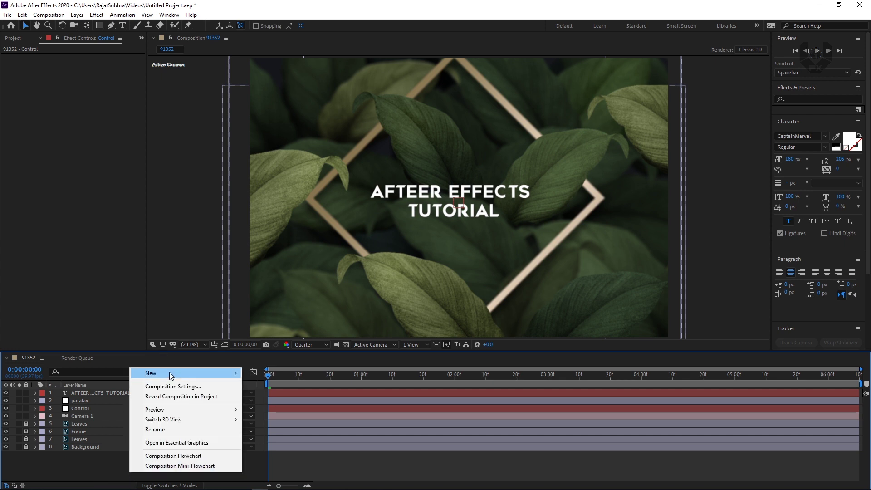
mouse_move(169, 373)
click(270, 397)
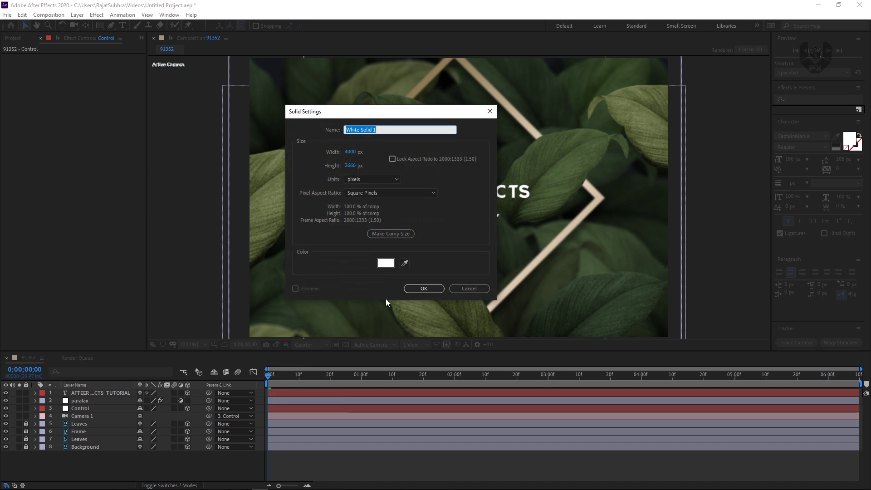
text(particles)
key(Return)
Apply RG Trapcode Particular to the particles solid and scrub the first second
right_click(86, 136)
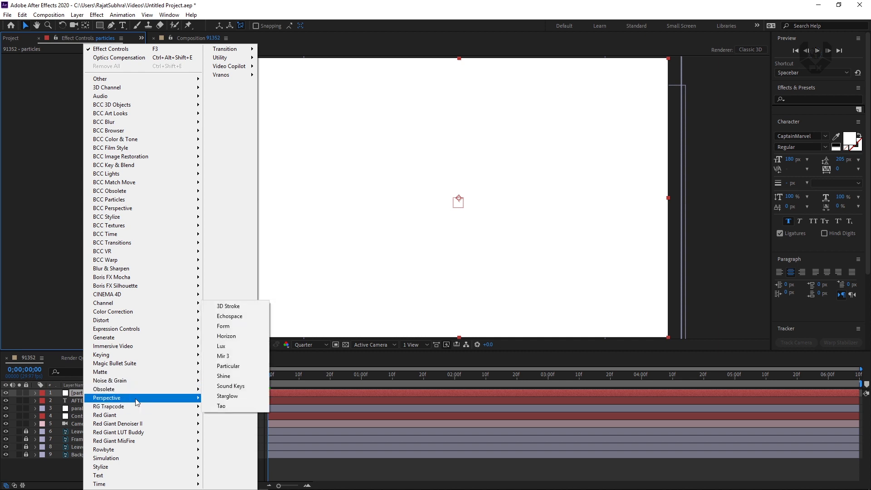
mouse_move(136, 407)
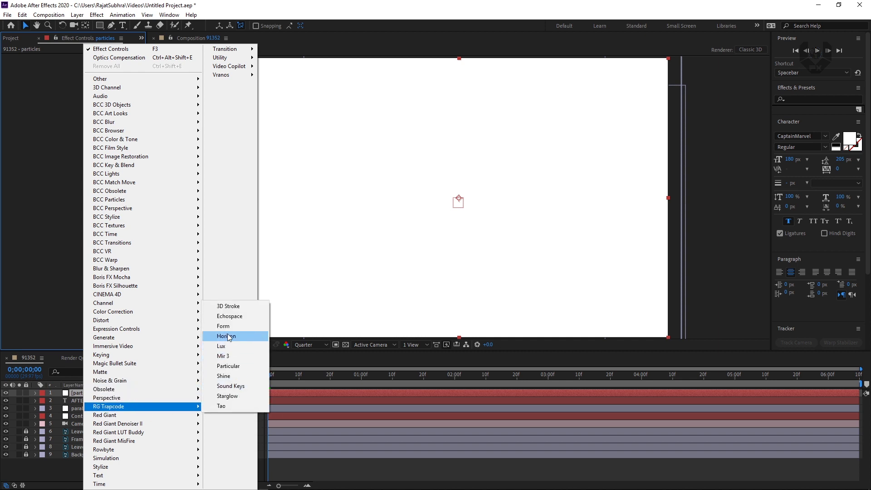
click(229, 366)
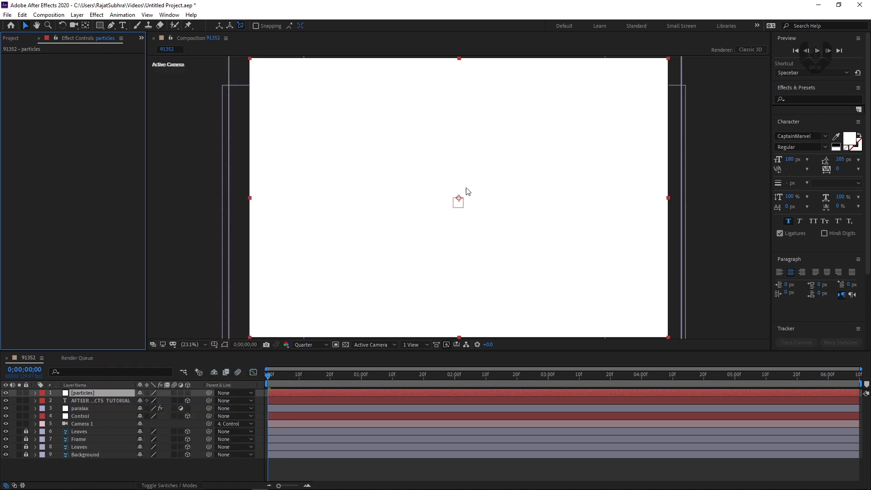
drag(295, 375, 383, 375)
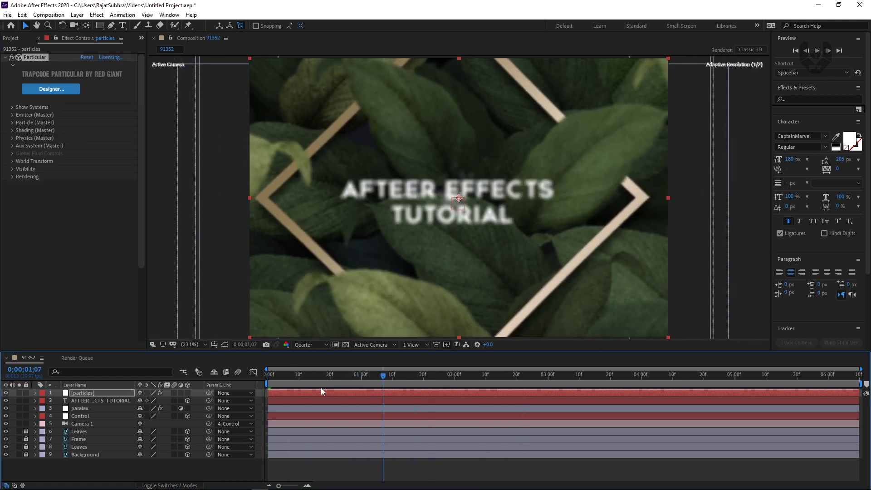
key(Home)
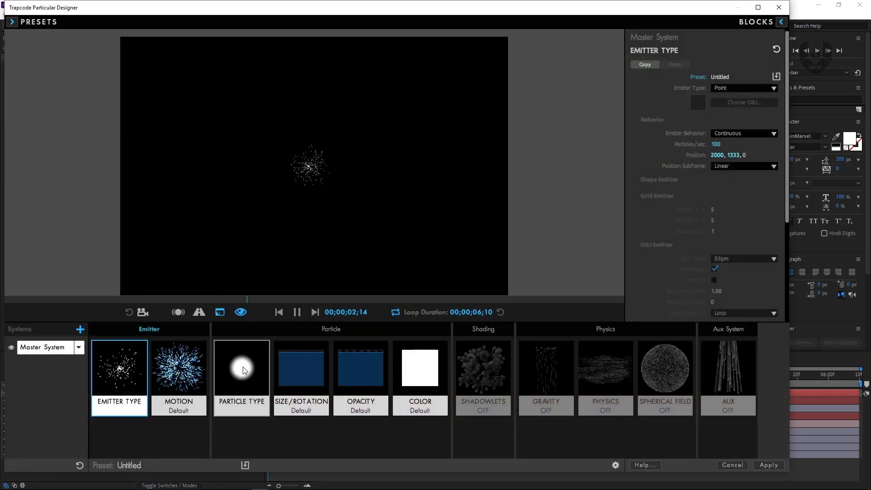
Apply the Deep Box Area motion preset from Basics and return to the composition
click(163, 388)
click(14, 21)
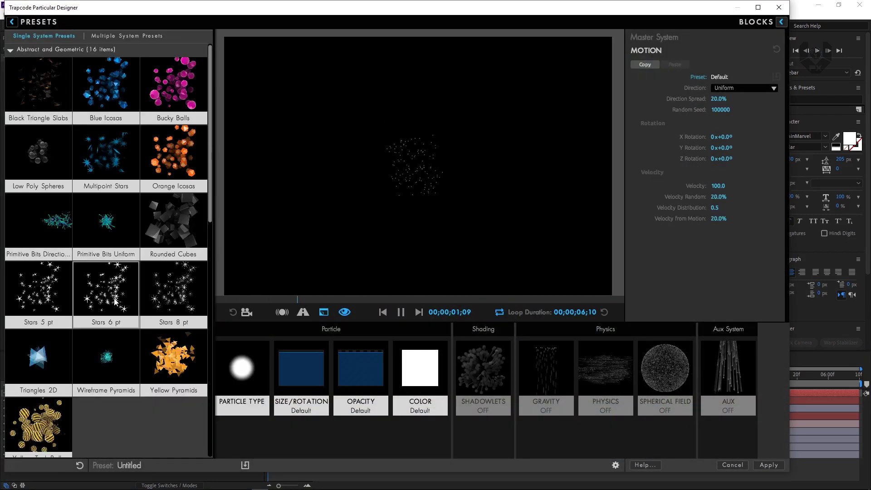
drag(210, 132, 76, 271)
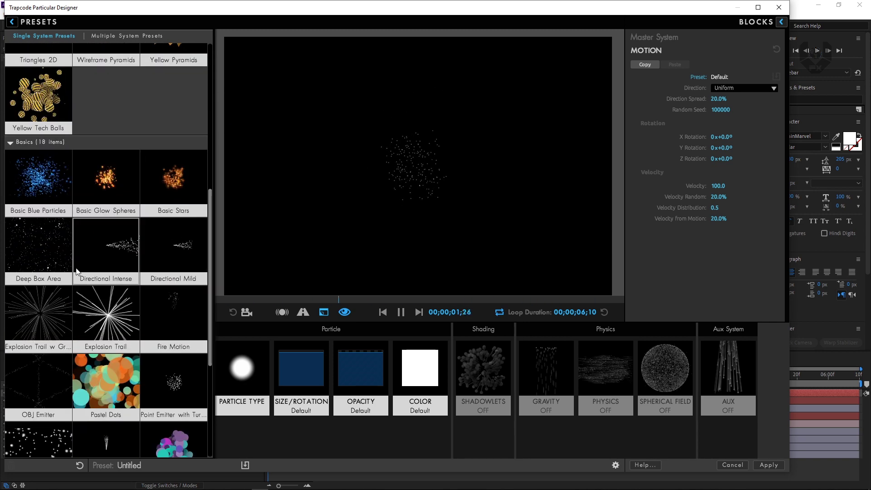
click(43, 255)
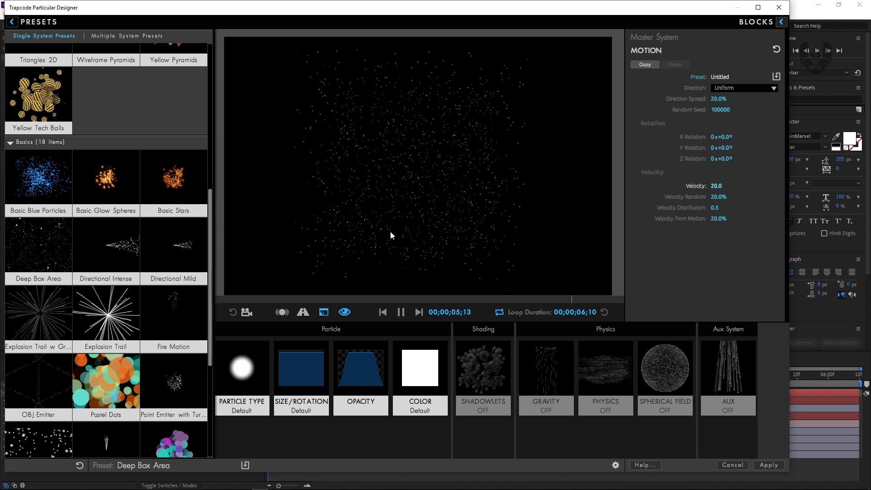
click(773, 464)
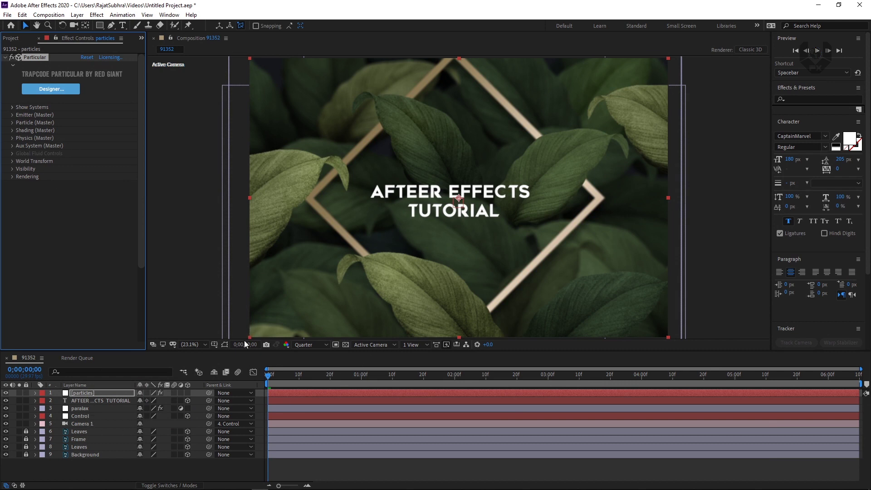
Switch Camera 1's Depth of Field to Off, then orbit the view to check the sharp scene
double_click(80, 424)
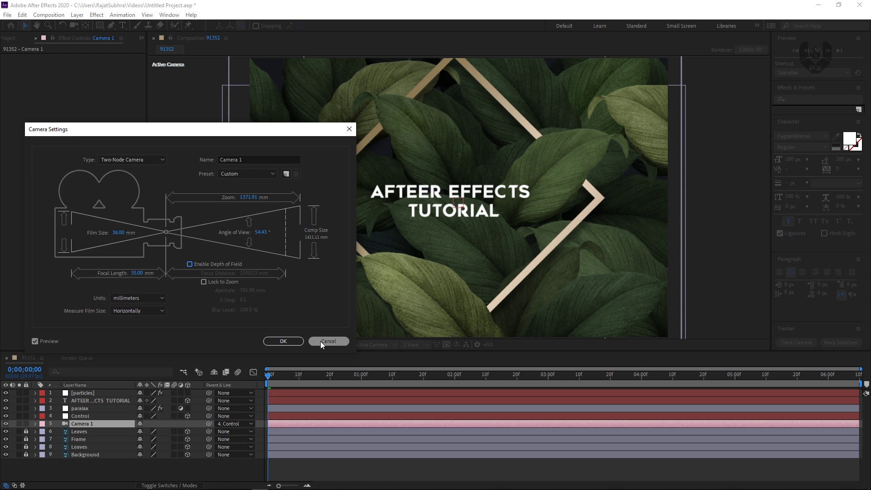
click(320, 341)
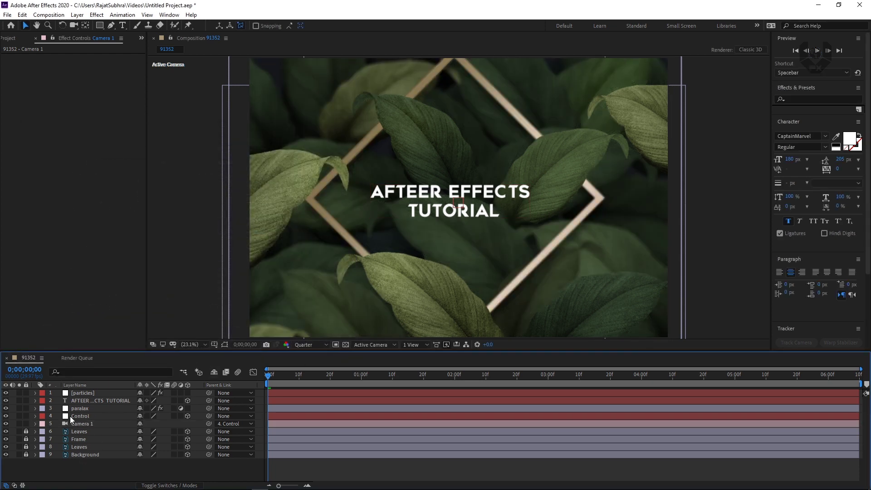
click(36, 424)
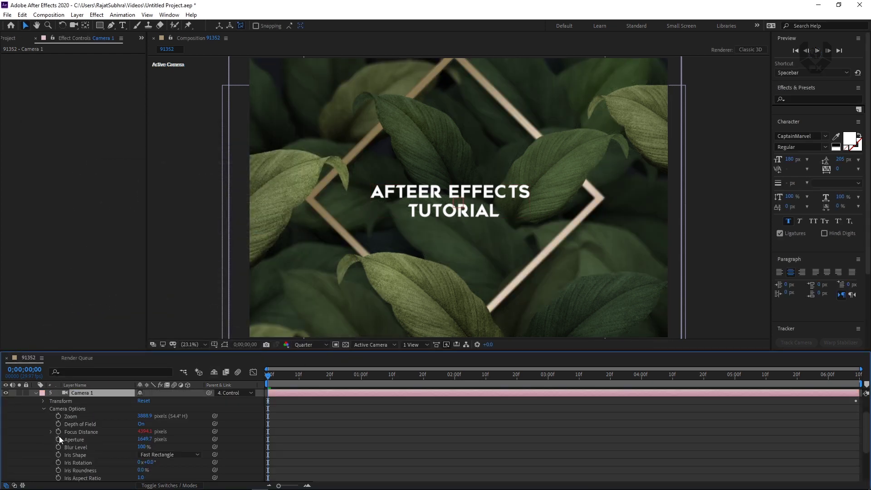
click(140, 424)
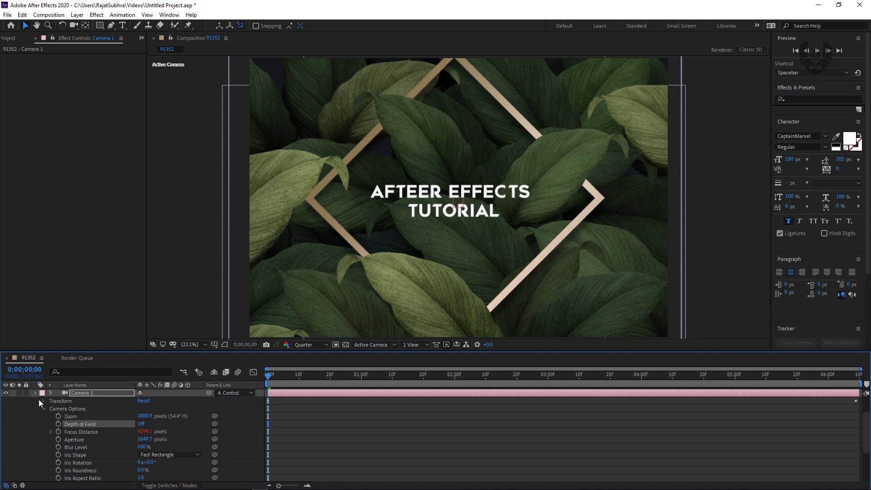
click(36, 393)
click(102, 460)
click(75, 26)
mouse_move(361, 241)
mouse_down()
mouse_move(404, 244)
mouse_move(349, 245)
mouse_move(331, 231)
mouse_move(350, 216)
mouse_move(377, 214)
mouse_move(392, 231)
mouse_move(345, 245)
mouse_up()
Move the [particles] layer to start at frame 0 and extend it to the timeline's end
click(102, 394)
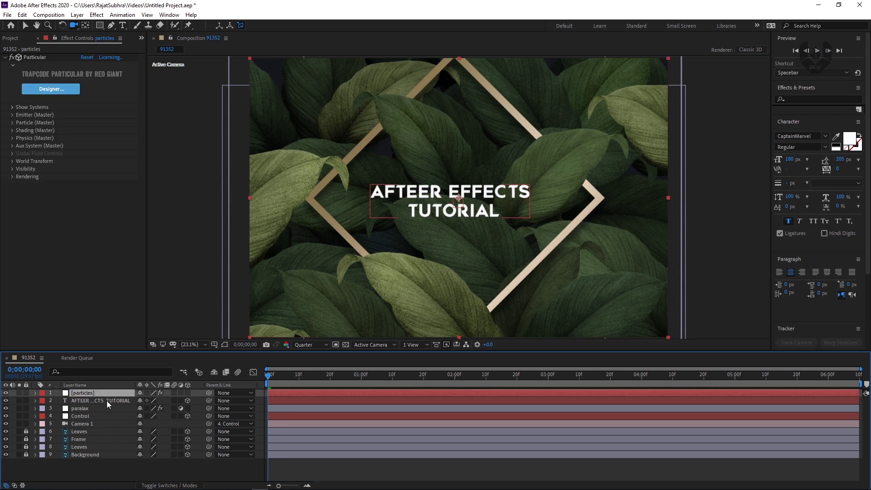
drag(398, 392, 211, 395)
drag(674, 392, 785, 390)
drag(690, 393, 857, 395)
mouse_move(302, 375)
mouse_down()
mouse_move(364, 377)
mouse_move(305, 376)
mouse_up()
key(Home)
Set the Emitter's Particles/sec to 800
click(13, 107)
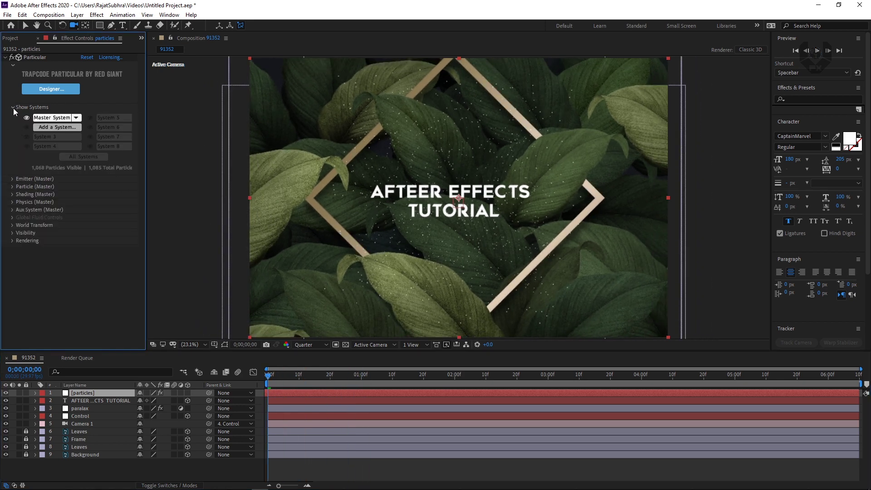
click(13, 107)
click(12, 115)
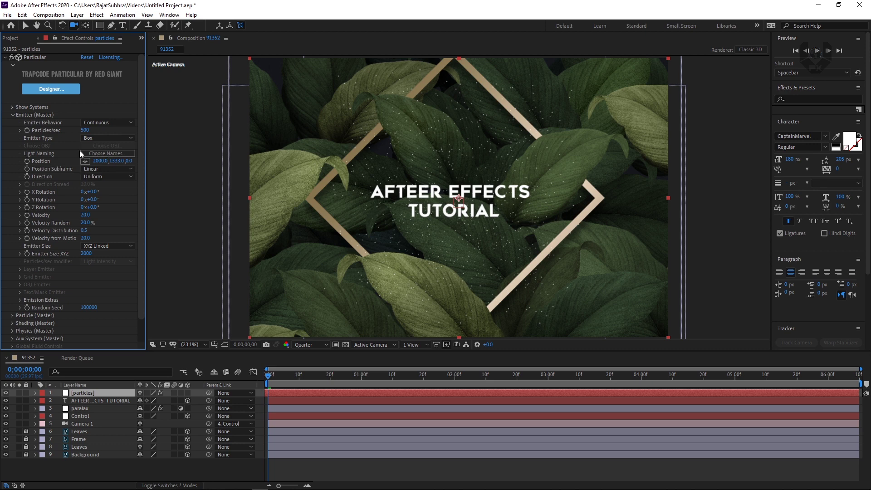
text(800)
key(Return)
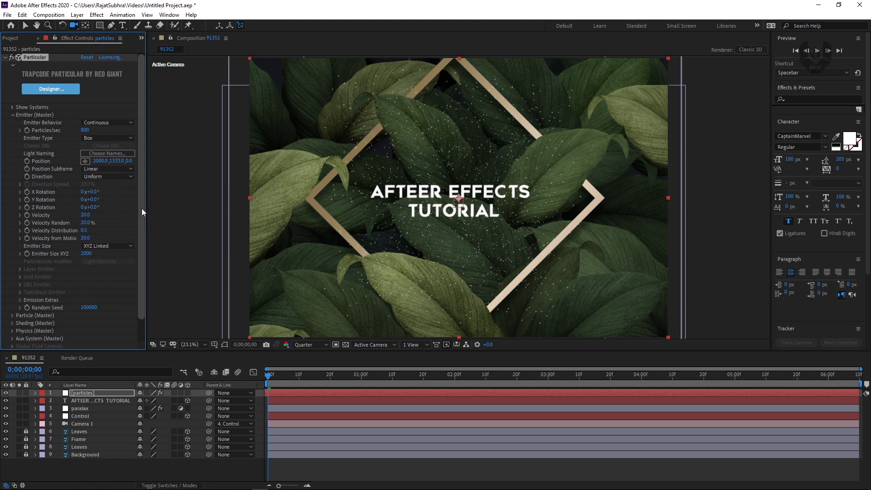
Set the Particle colour to orange FF9908
scroll(141, 209, down, 2)
click(12, 291)
scroll(73, 227, down, 10)
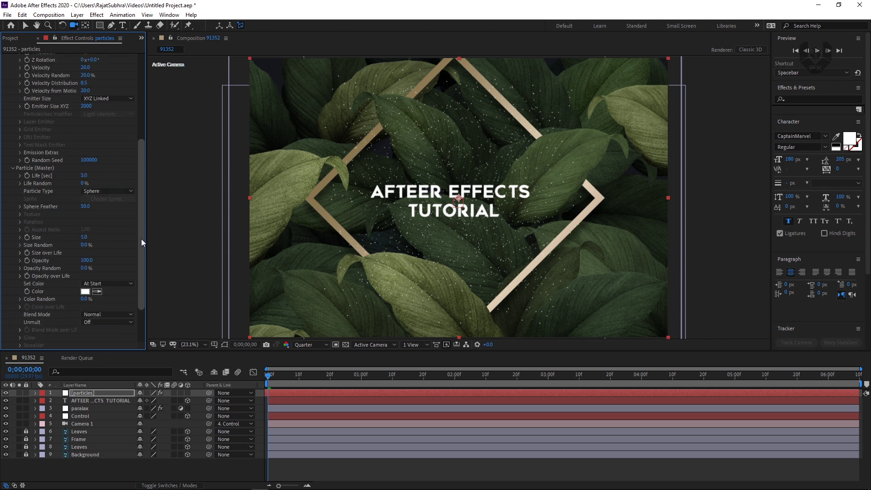
click(85, 291)
drag(727, 163, 728, 171)
drag(694, 145, 714, 71)
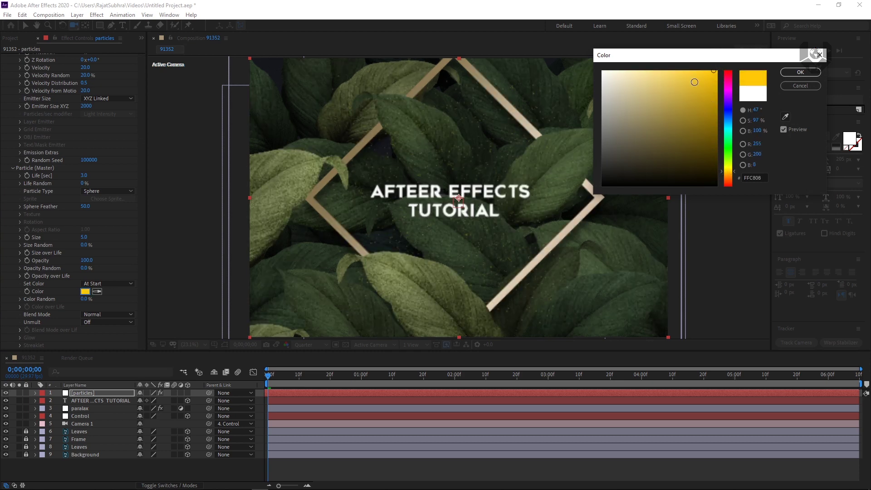
click(735, 176)
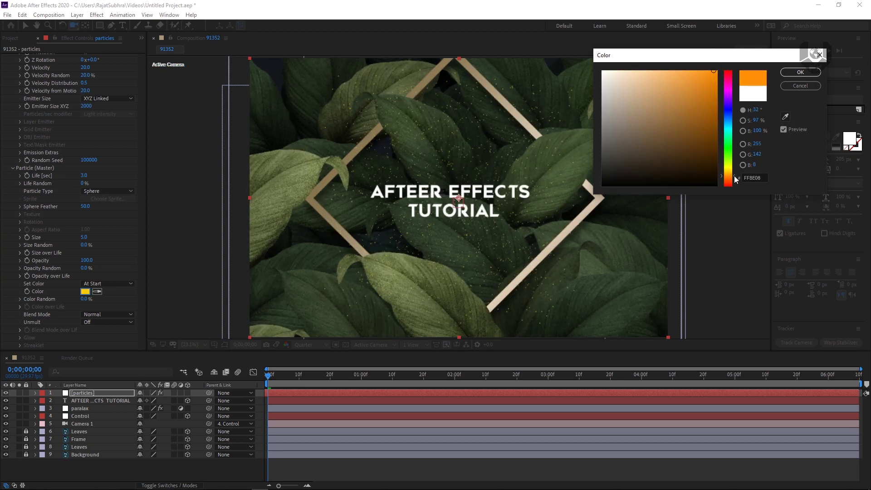
click(801, 72)
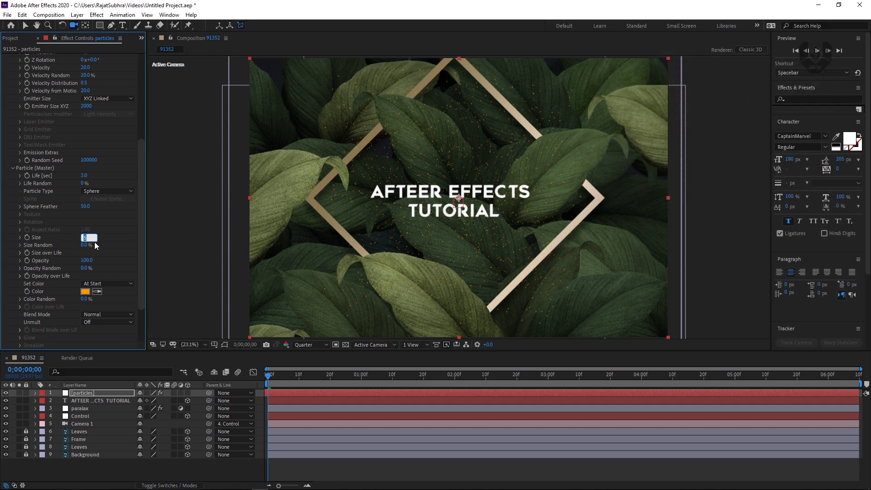
Set the particle Size to 10 and Opacity to 60%
text(10)
key(Return)
drag(140, 189, 140, 220)
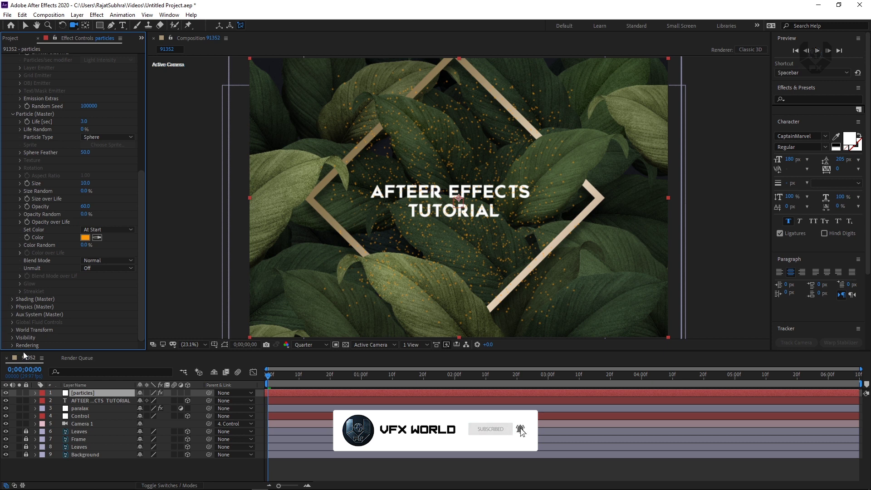
click(13, 330)
scroll(122, 262, down, 2)
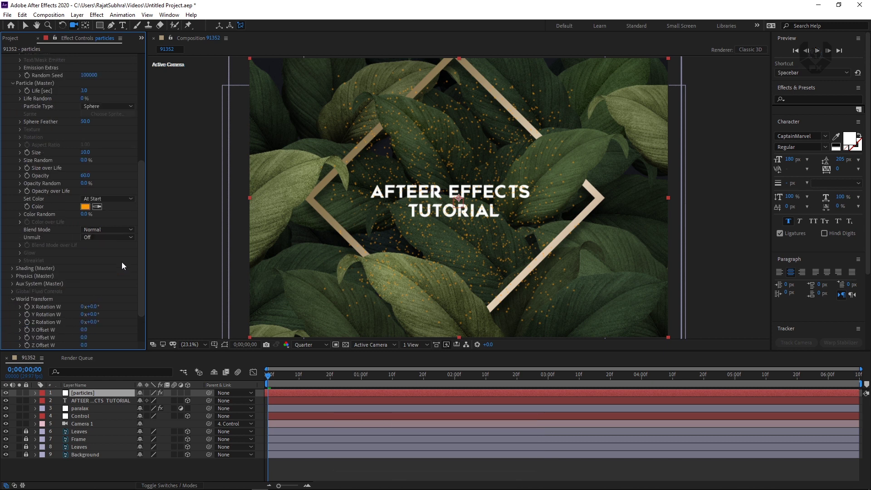
scroll(138, 272, down, 1)
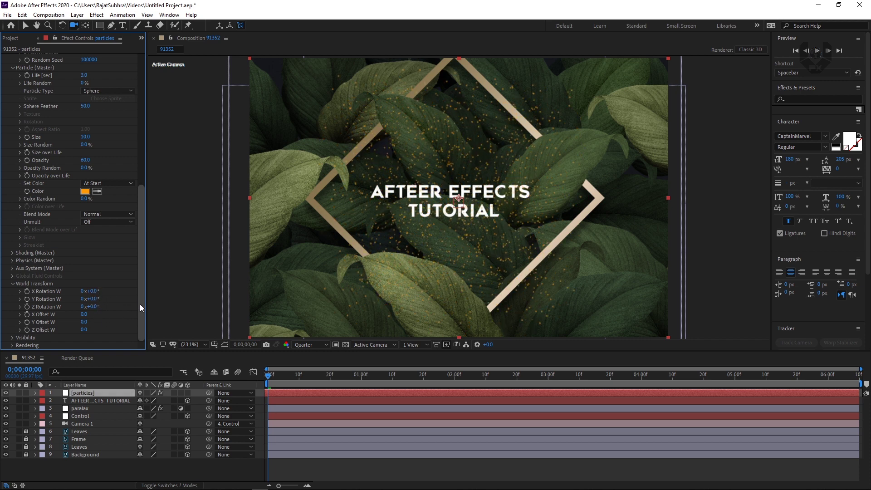
click(12, 338)
drag(141, 281, 141, 295)
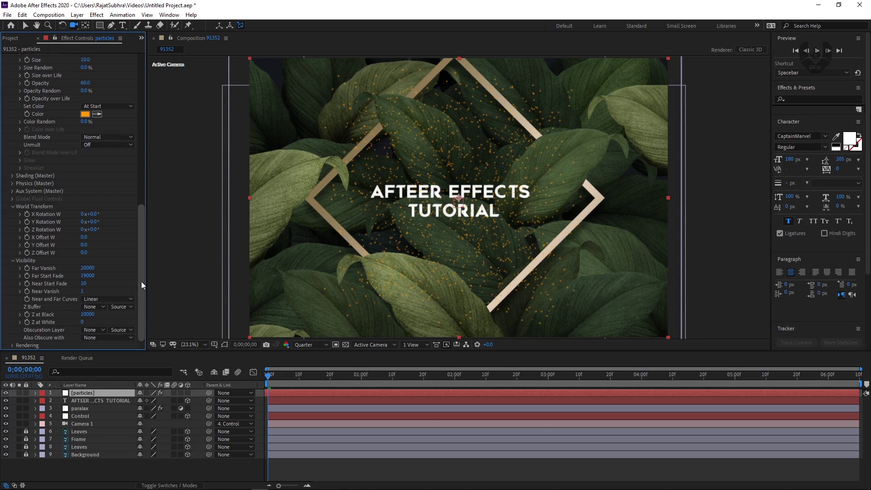
drag(141, 279, 137, 211)
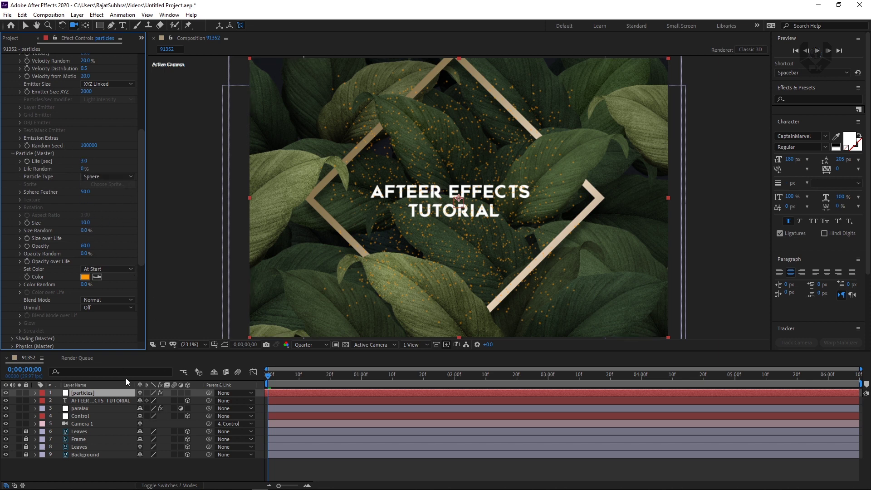
Scale the [particles] layer to about 120%, orbiting to check the spread, then restore the front view
key(s)
drag(150, 400, 159, 401)
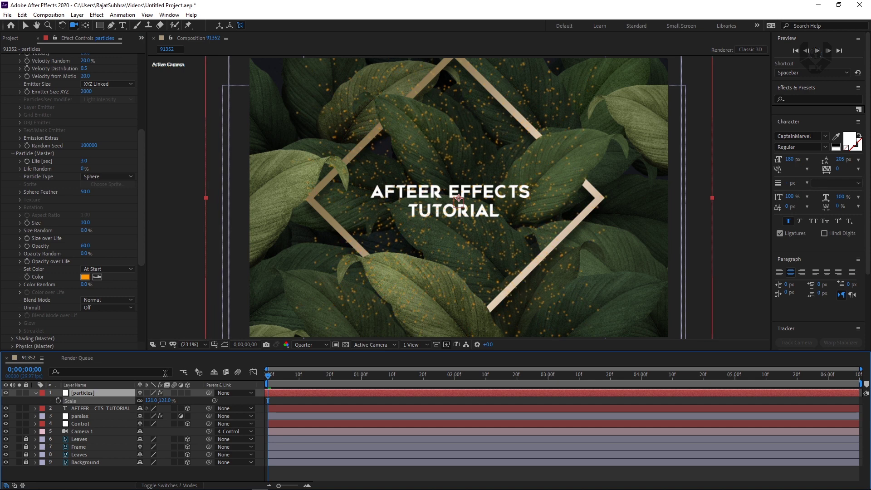
key(v)
key(c)
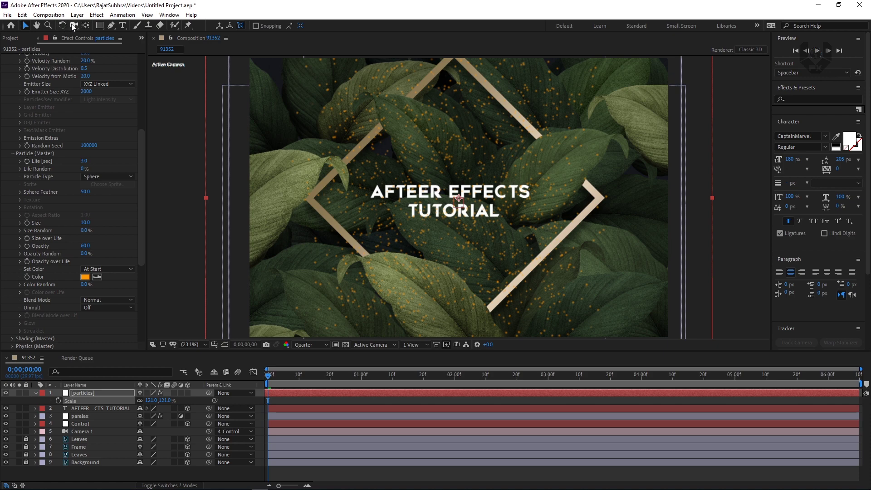
drag(406, 238, 429, 254)
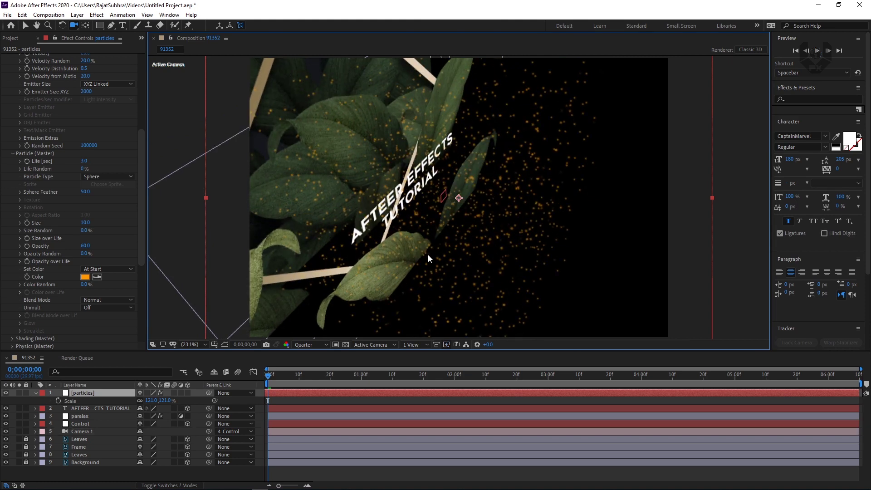
key(ctrl+z)
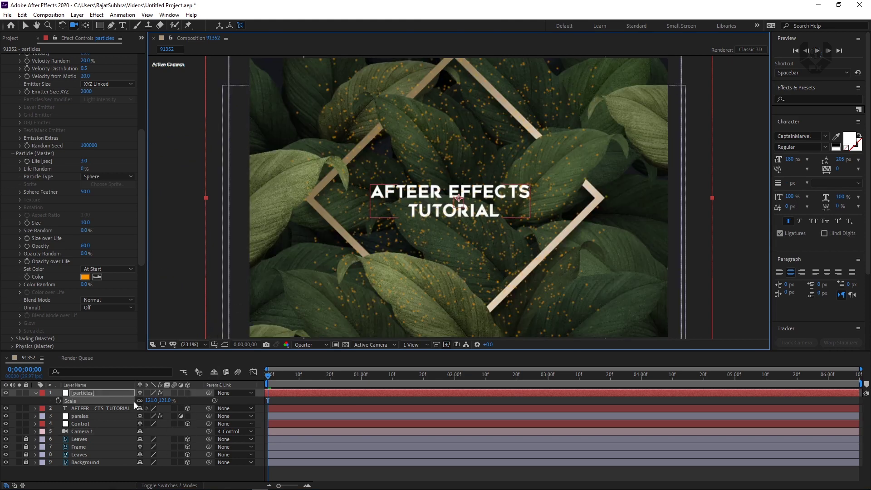
Turn Camera 1's Depth of Field back On and preview the push-in two seconds in
click(71, 430)
click(35, 431)
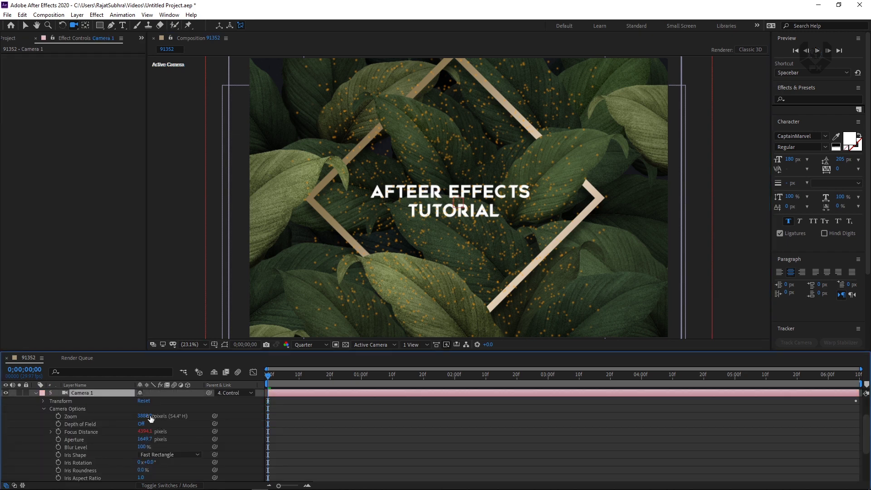
click(80, 424)
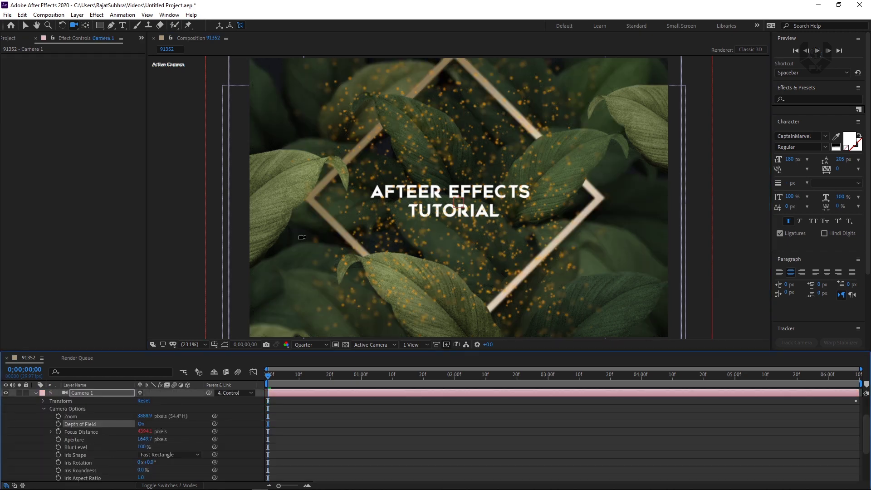
click(36, 393)
drag(299, 374, 512, 356)
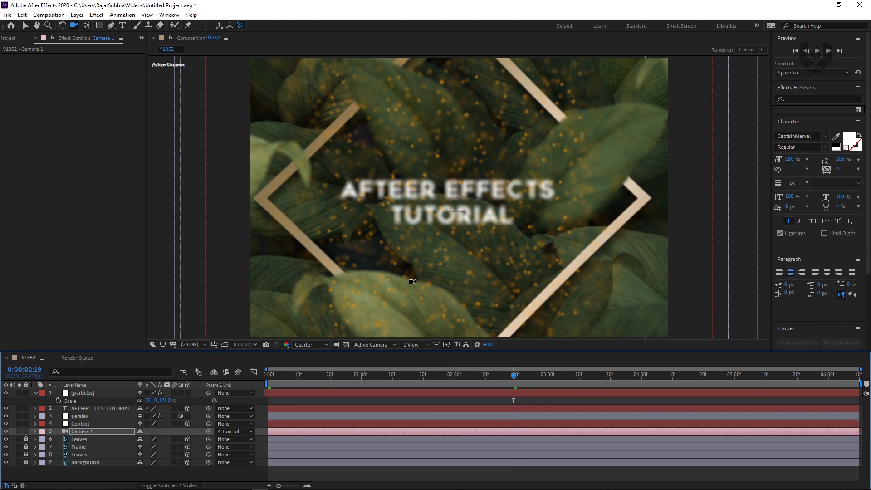
key(Home)
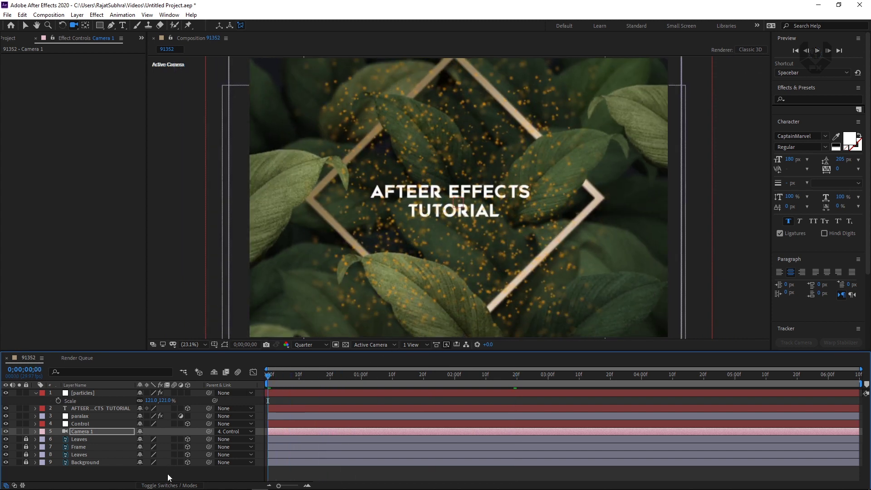
Hide the [particles] layer with its visibility switch
click(168, 474)
click(13, 408)
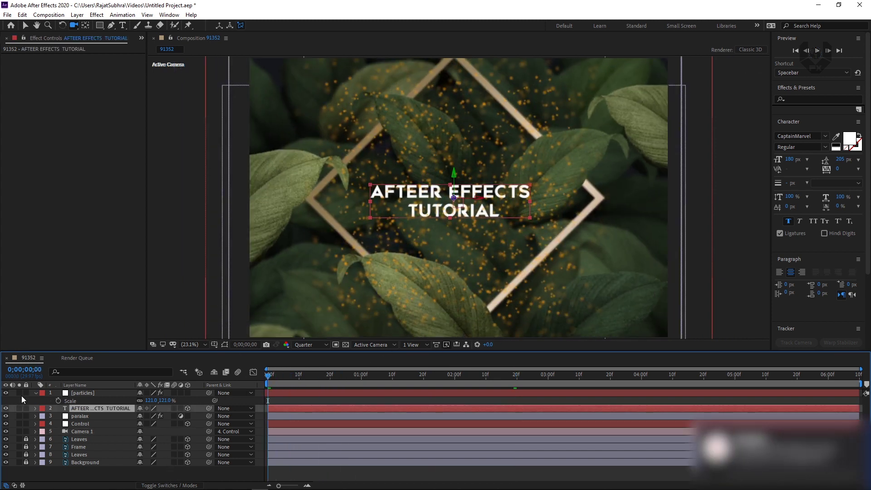
click(61, 394)
click(5, 393)
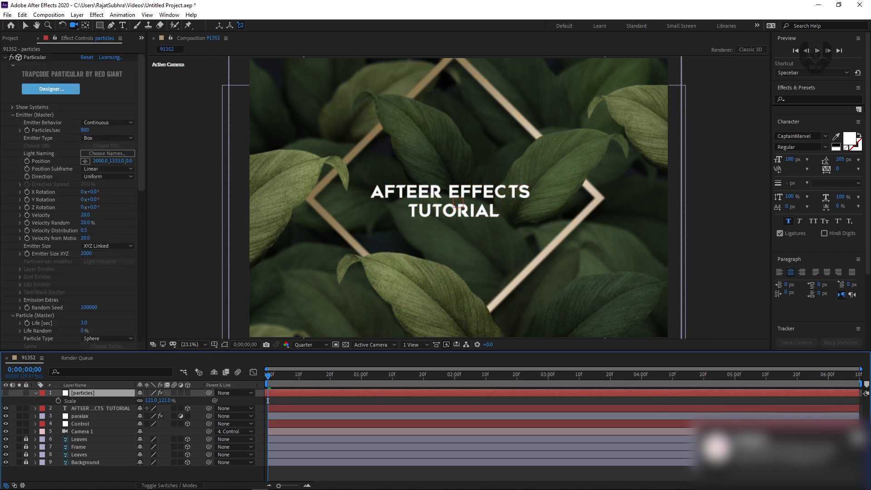